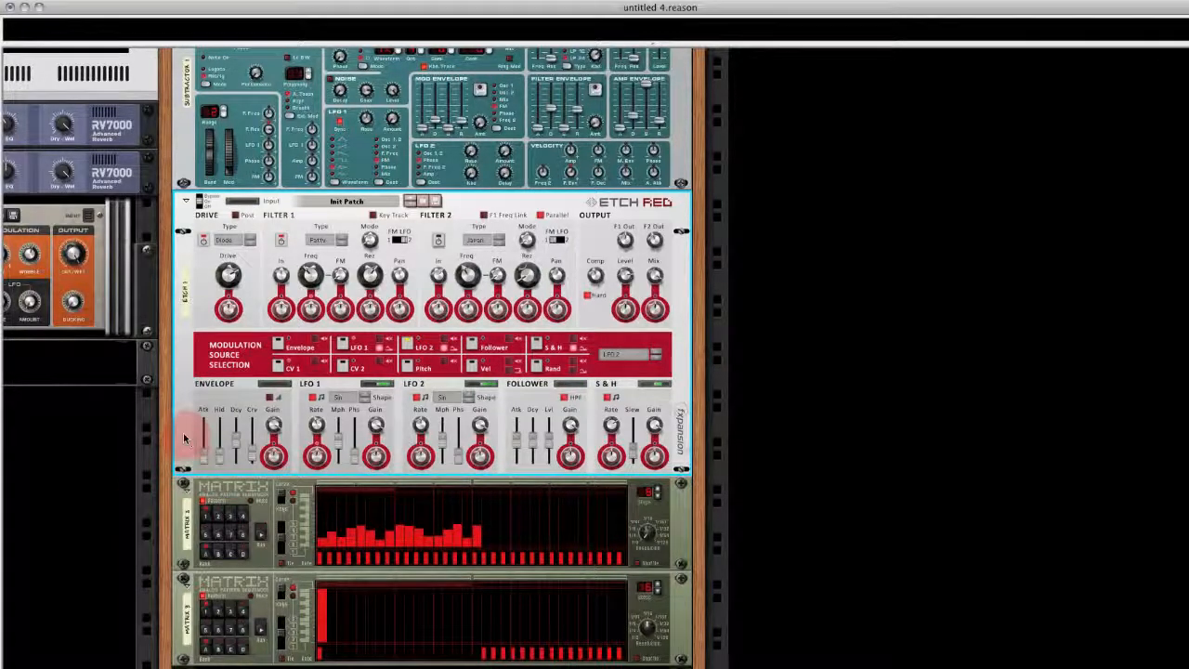
- Delete the Etch Red filter and both Matrix sequencers from beneath the SubTractor
key(BackSpace)
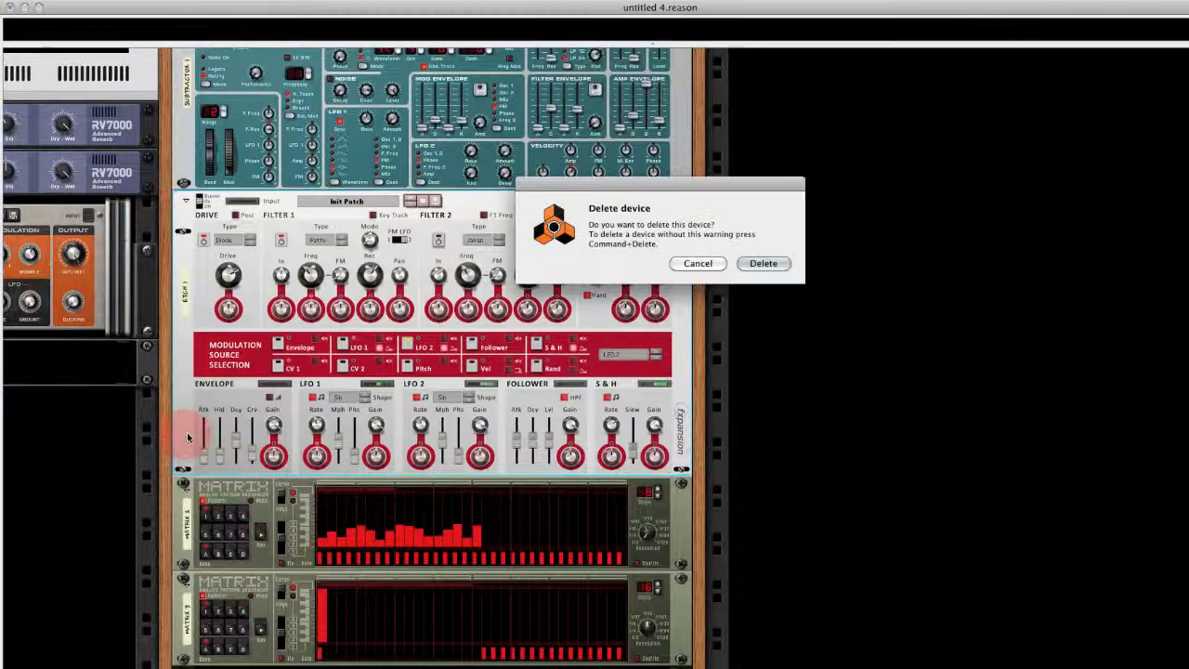
click(762, 263)
click(260, 376)
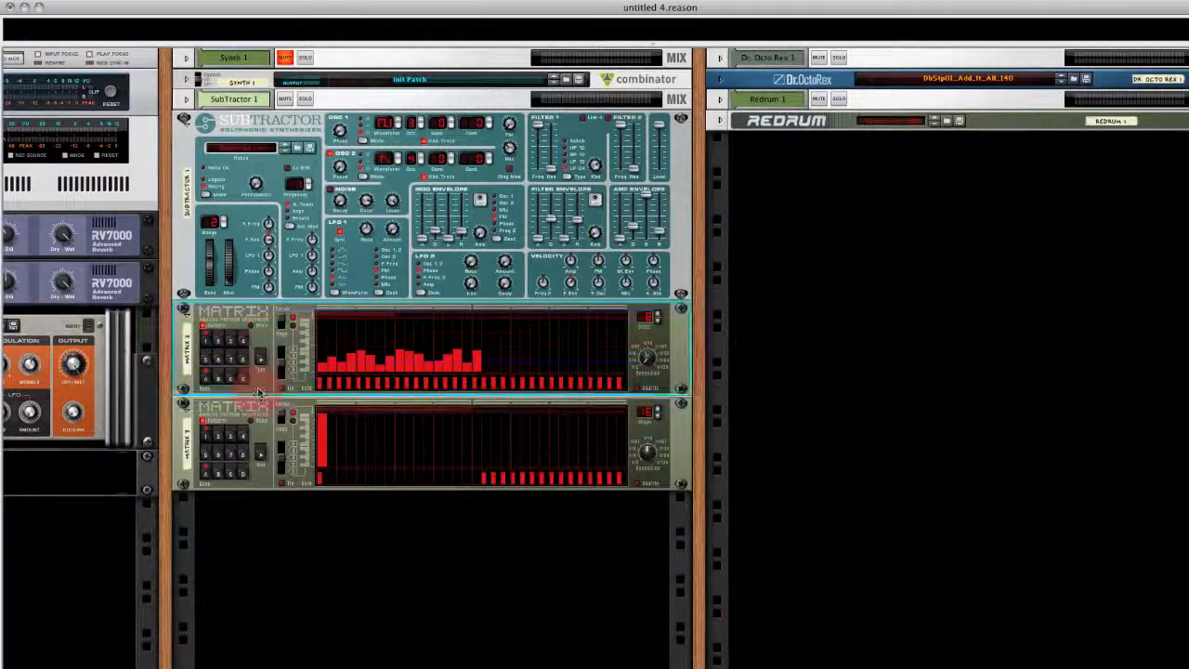
key(BackSpace)
key(Return)
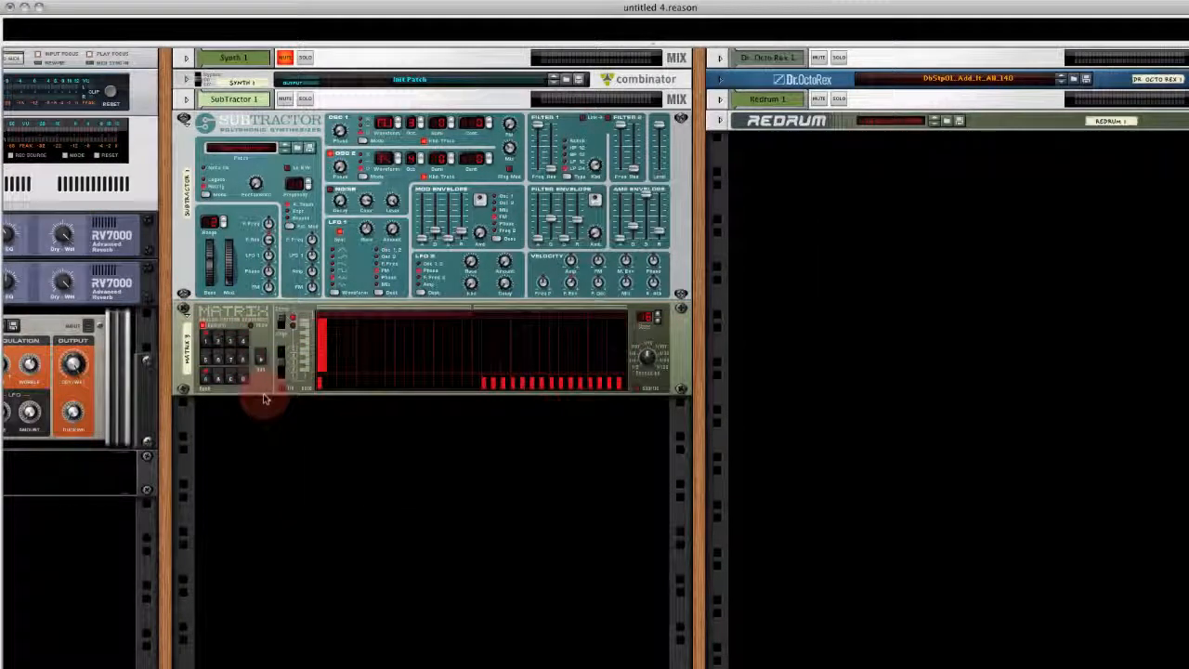
click(263, 390)
key(BackSpace)
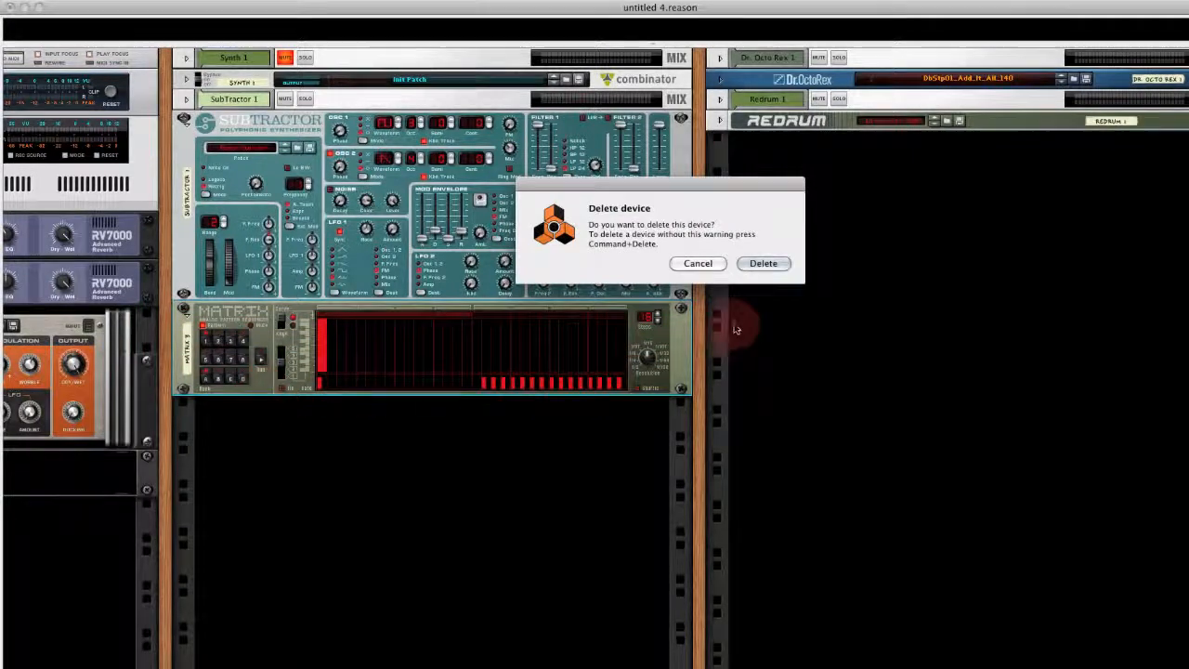
click(762, 265)
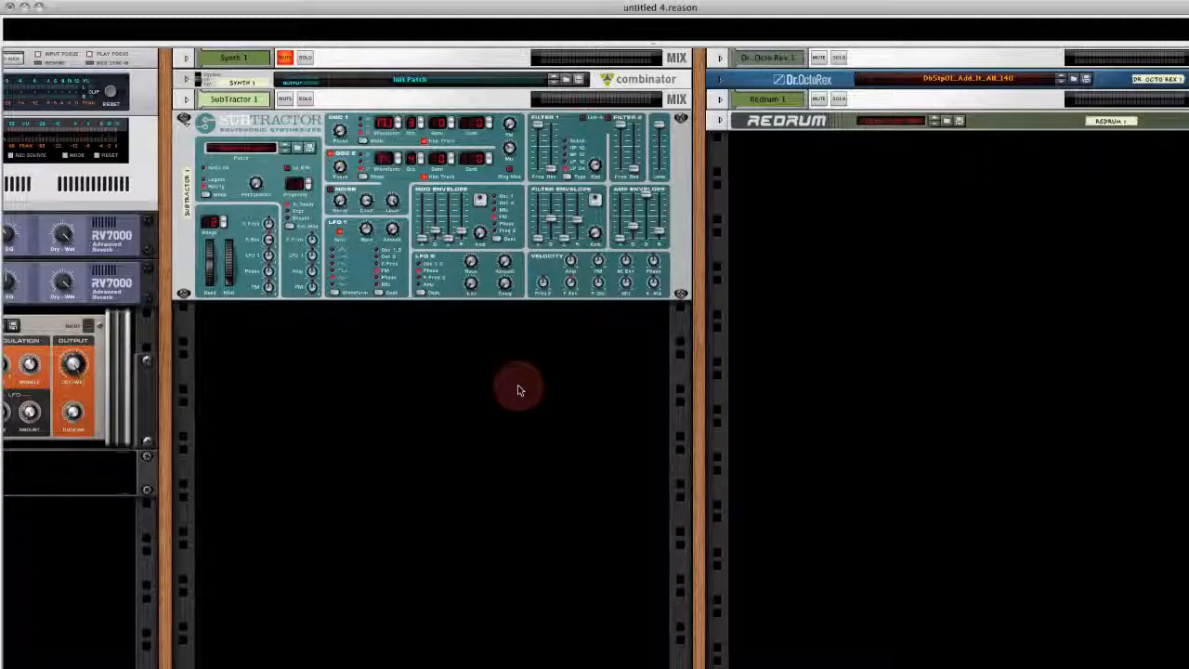
- Add an Etch Red Dual Filter to the SubTractor and check its cabling on the back of the rack
key(space)
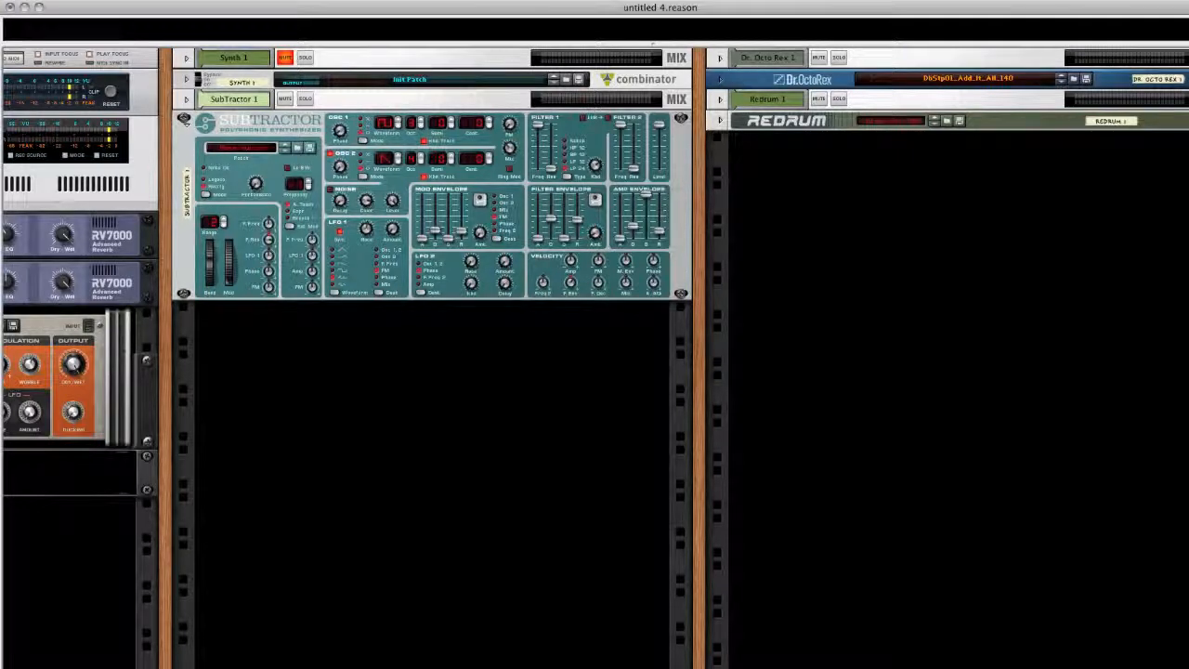
right_click(365, 267)
mouse_move(493, 406)
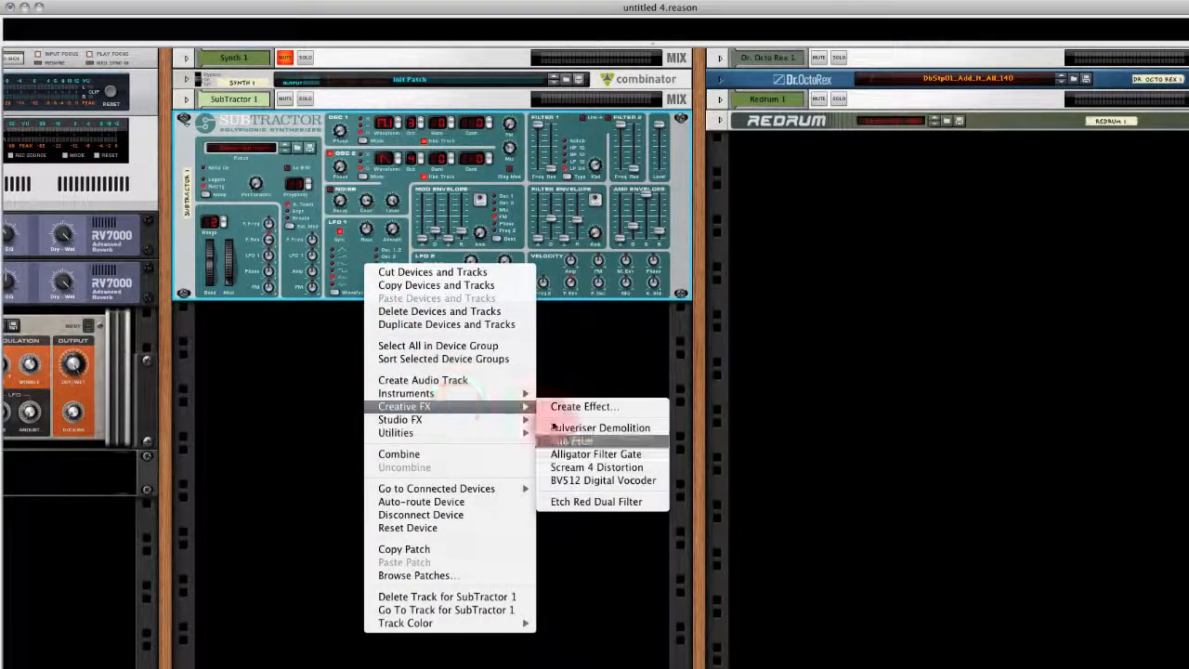
click(604, 505)
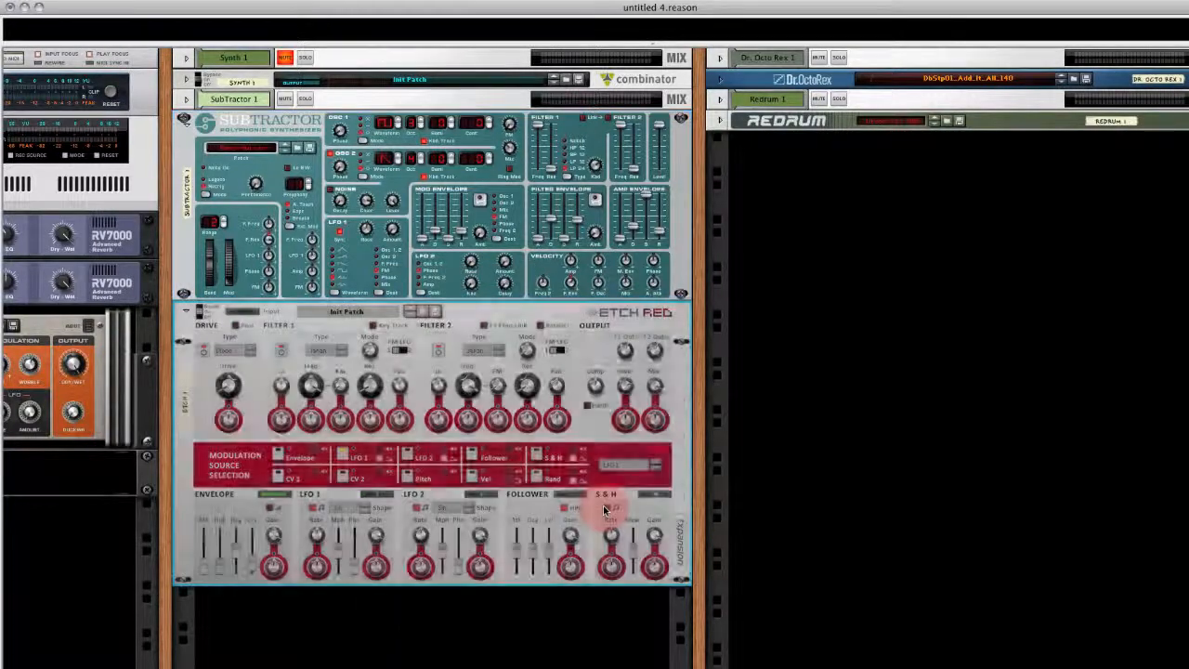
key(Tab)
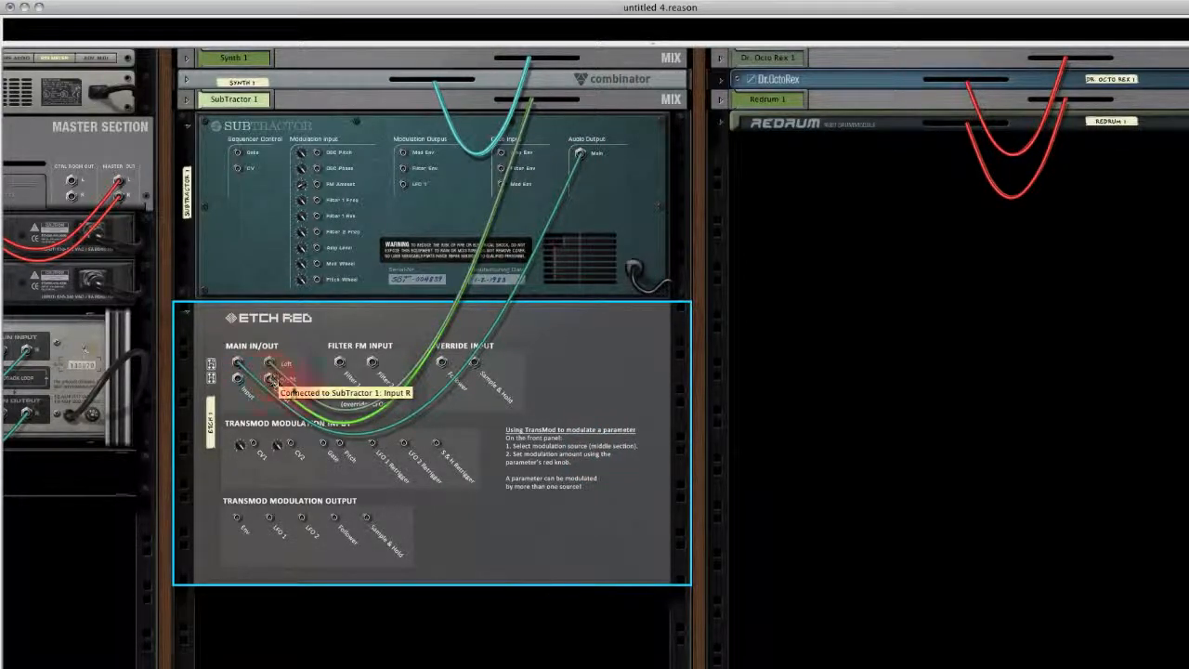
key(Tab)
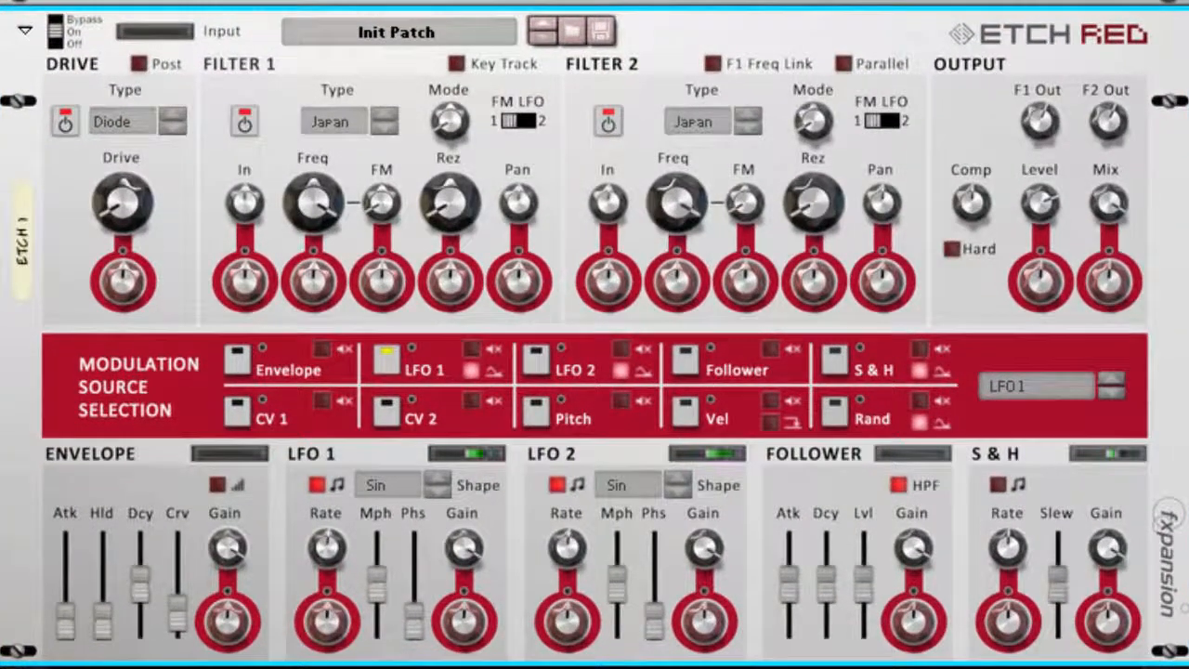
- Set Etch Red's Filter 1 type to Fatty and its frequency to 359.27 Hz
click(381, 121)
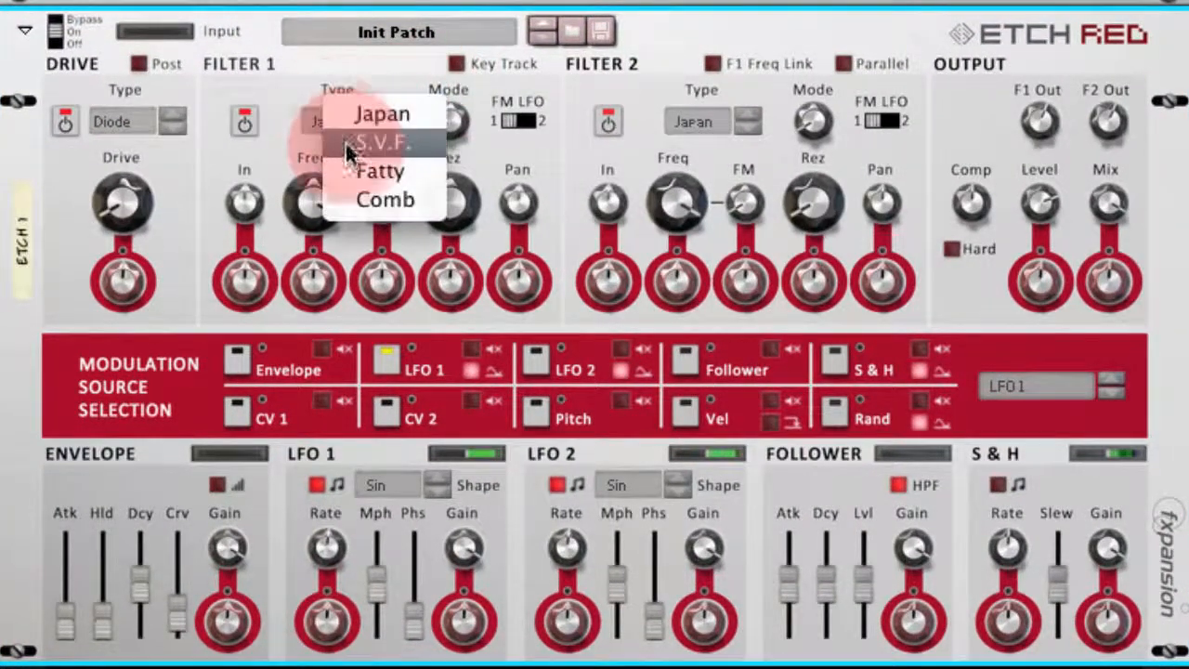
click(350, 168)
drag(312, 203, 311, 245)
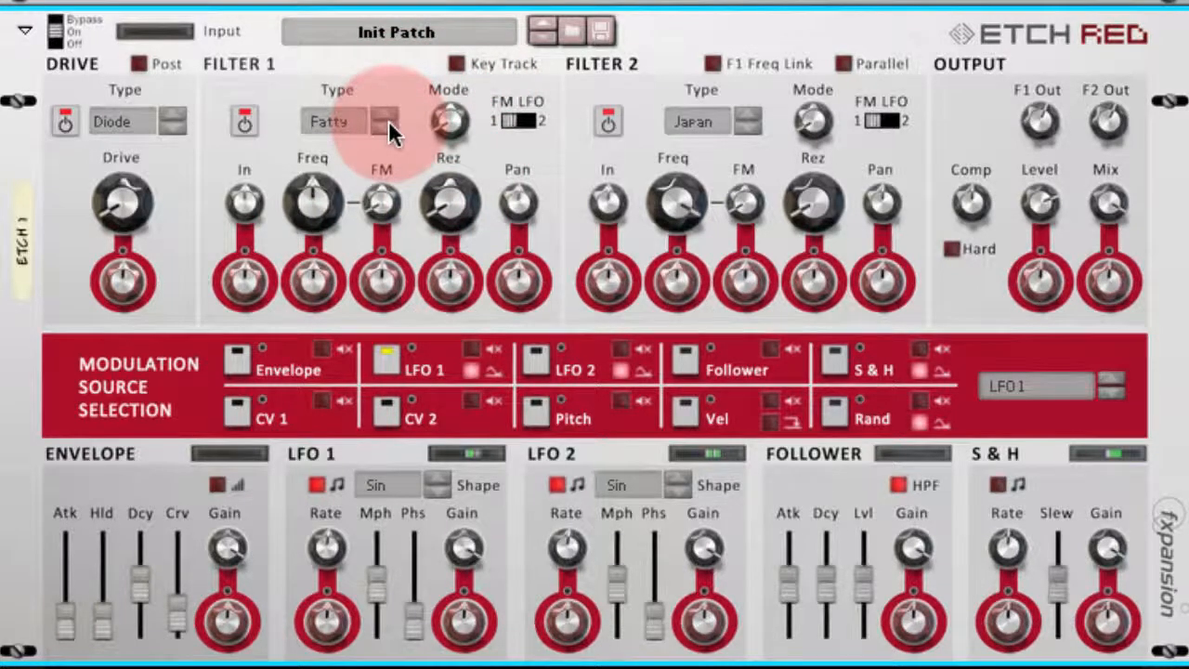
- Set the tempo-synced LFO 1 rate to 2 Bars
mouse_move(333, 543)
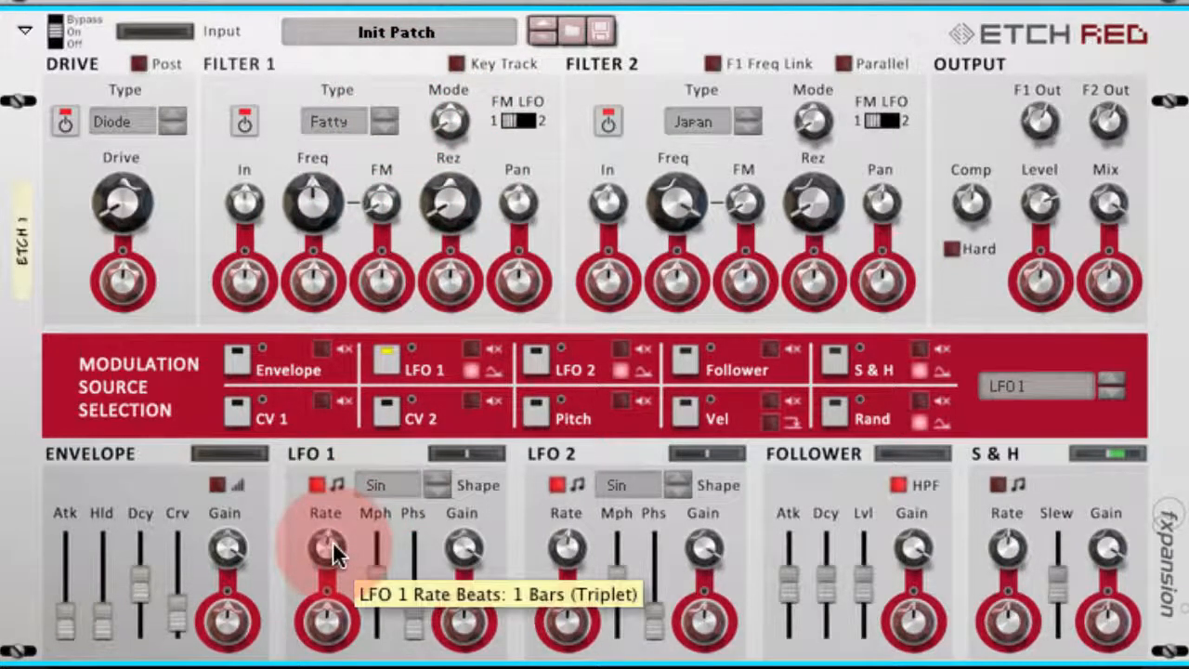
drag(334, 555, 335, 564)
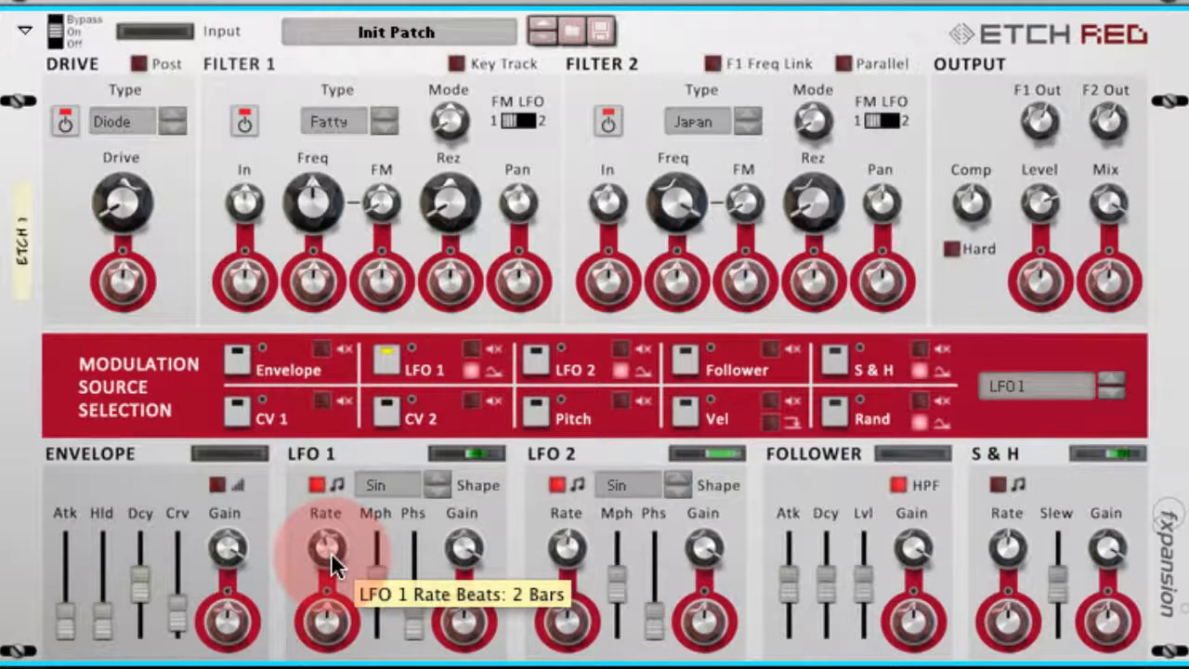
click(317, 487)
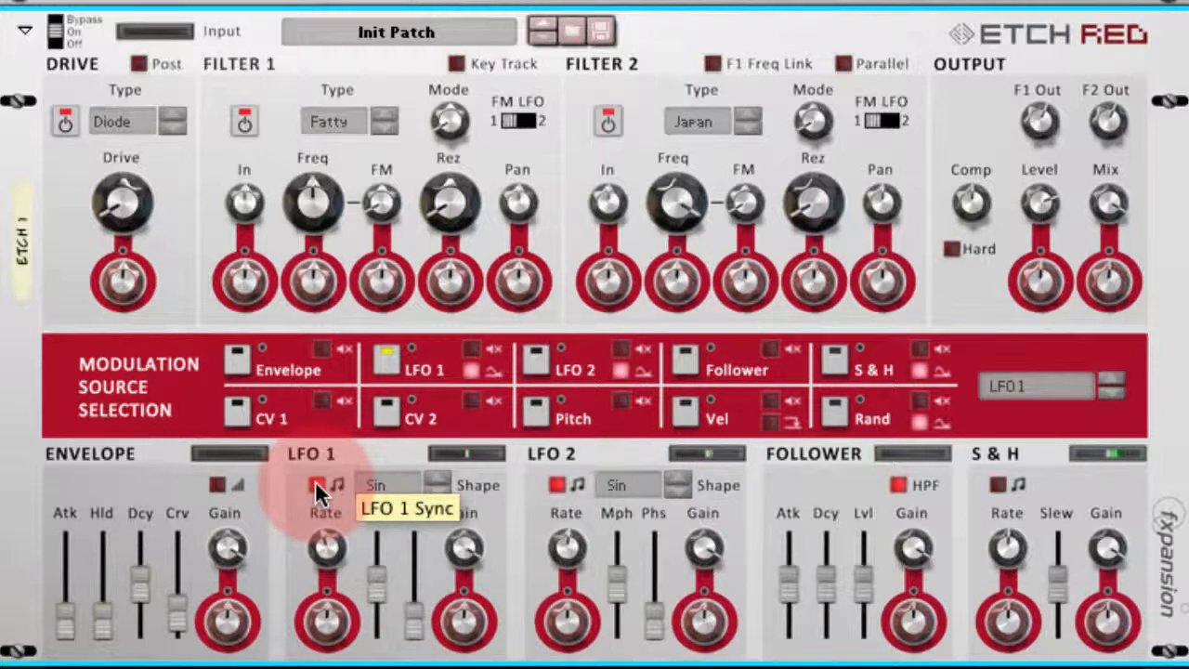
- Modulate the Filter 1 frequency with LFO 1 by a positive amount and set the base frequency to 211.89 Hz
click(389, 364)
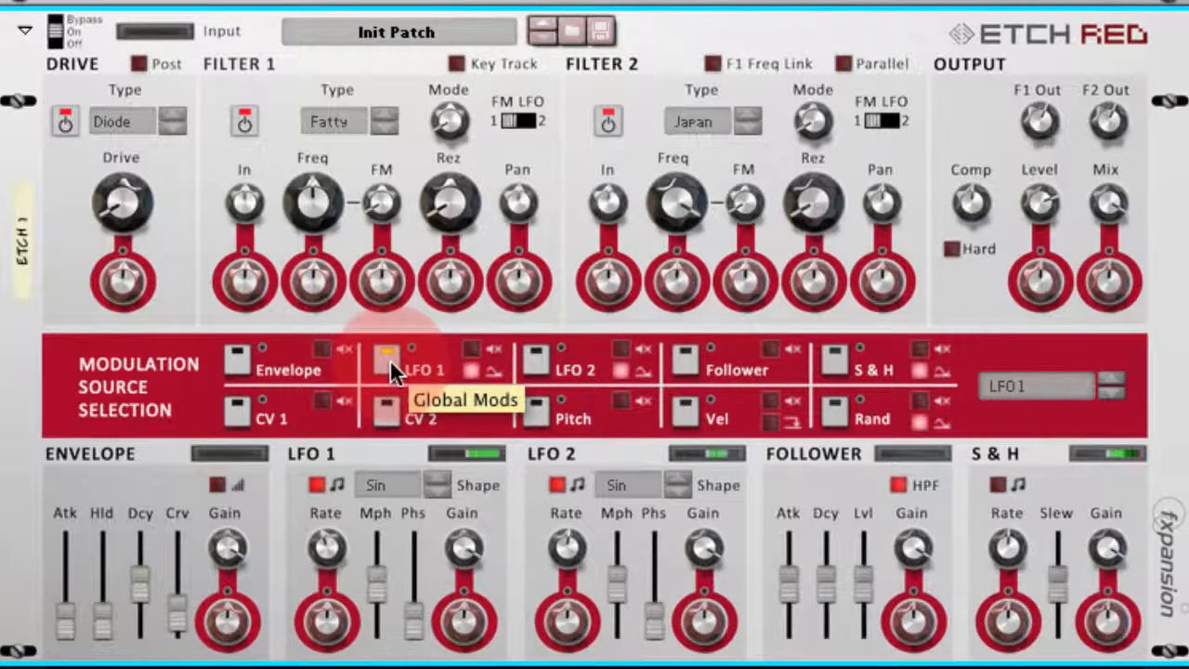
drag(328, 295, 322, 254)
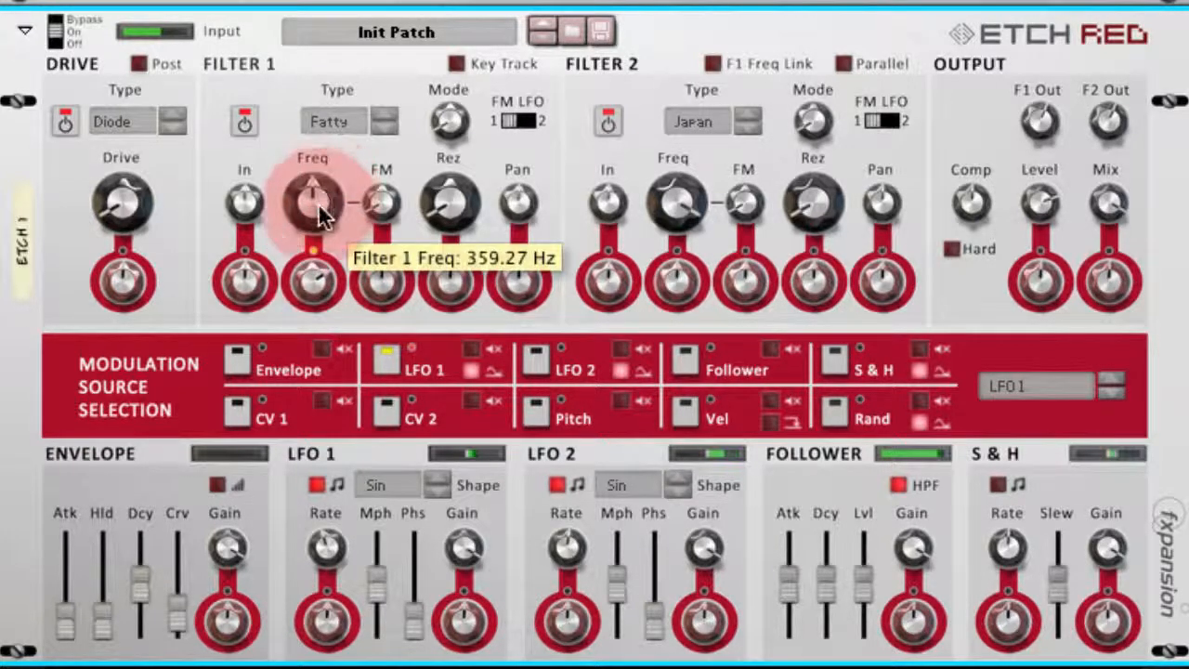
drag(318, 203, 318, 210)
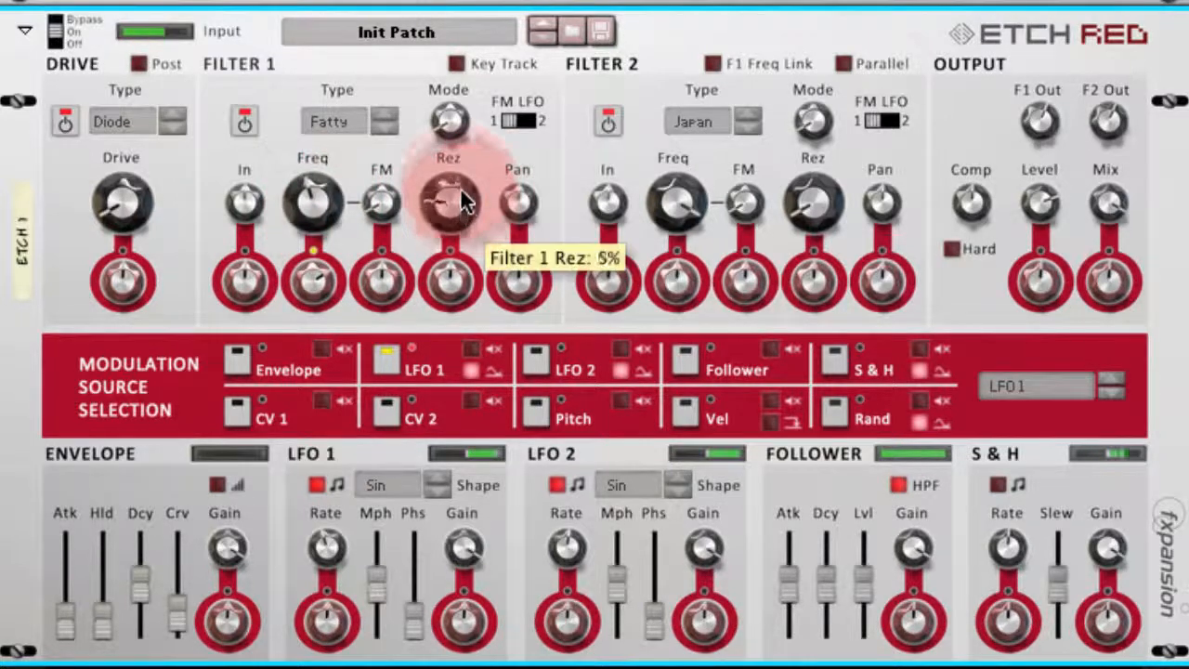
- Raise the Filter 1 resonance to 94% and the Drive amount to 34.42 dB
drag(463, 202, 449, 131)
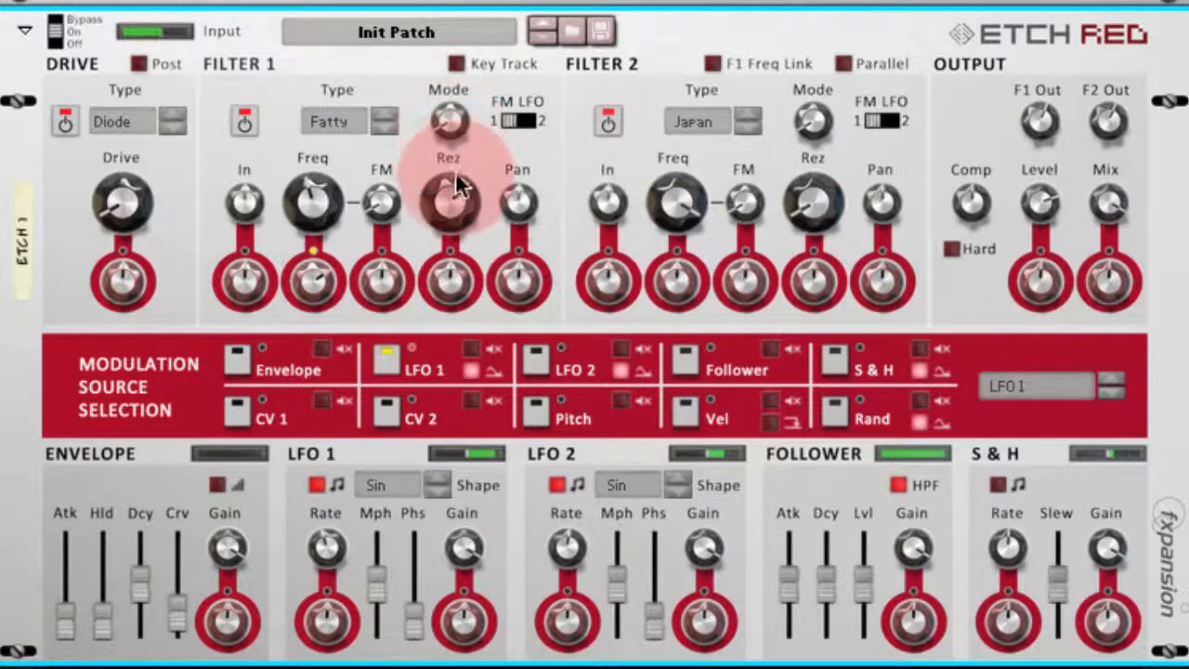
drag(448, 194, 445, 180)
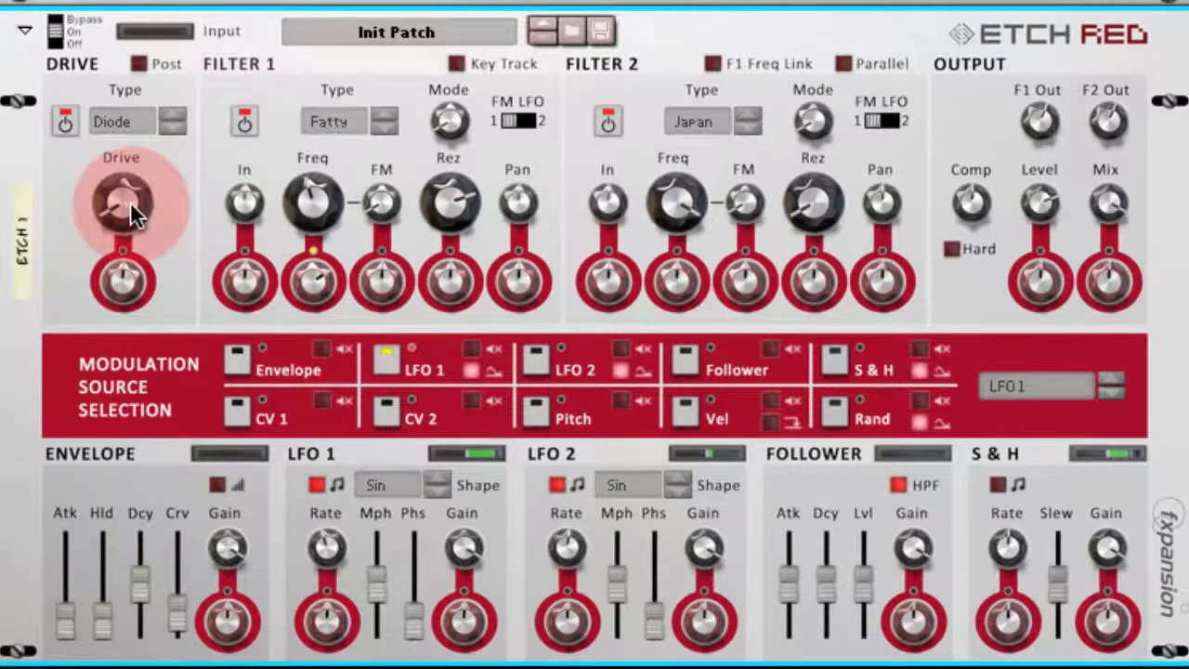
drag(130, 202, 131, 134)
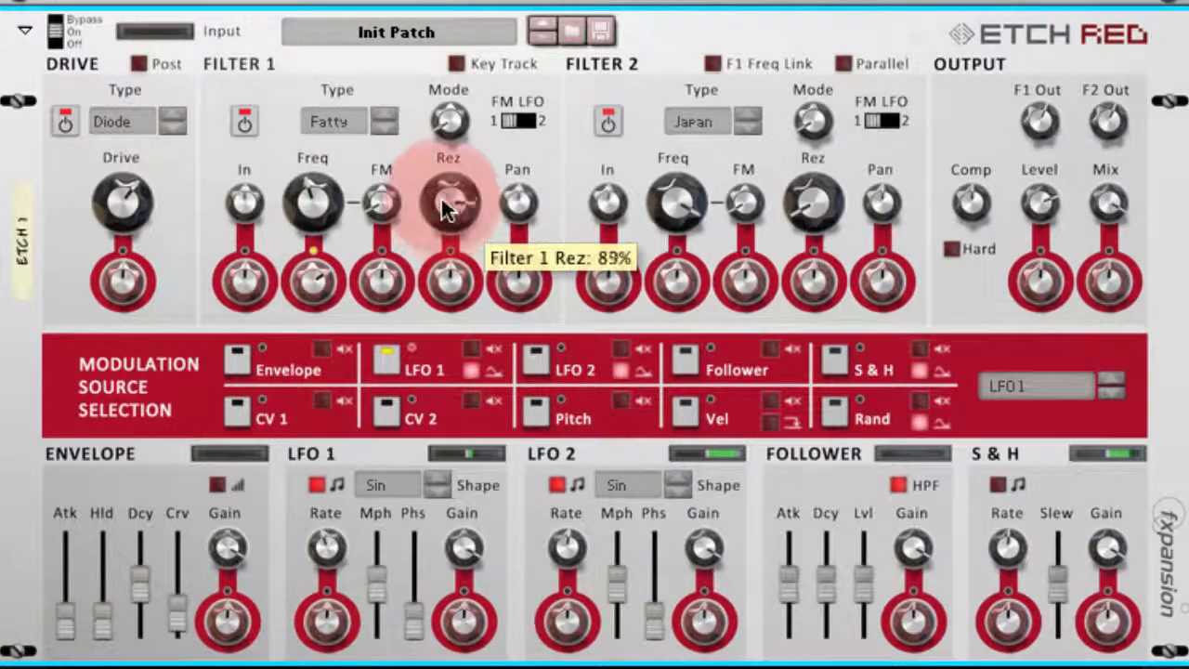
drag(441, 198, 443, 194)
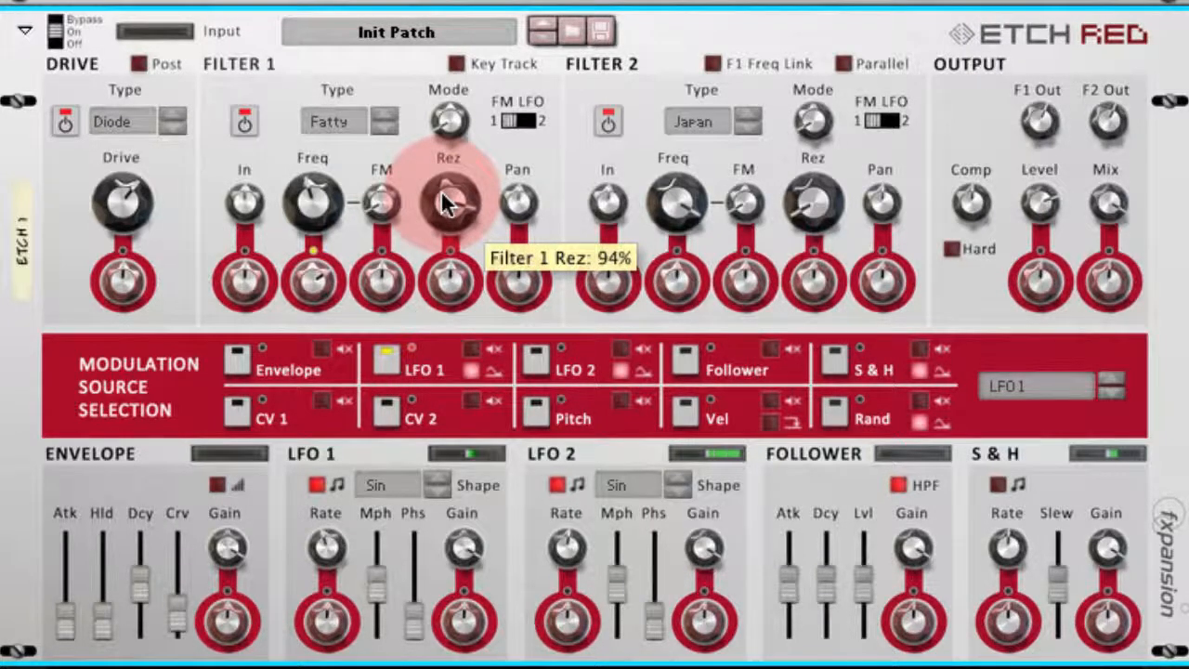
- Fine-tune the Drive amount and set the Filter 1 frequency to 185.72 Hz
mouse_move(116, 206)
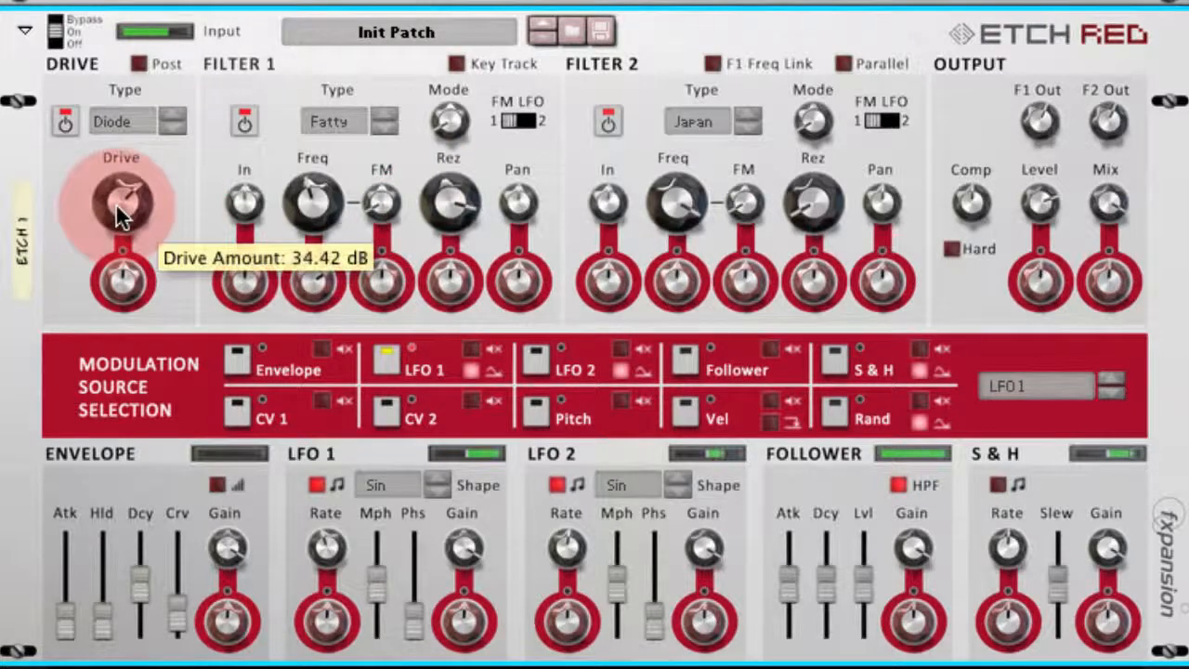
drag(116, 202, 115, 206)
mouse_move(447, 196)
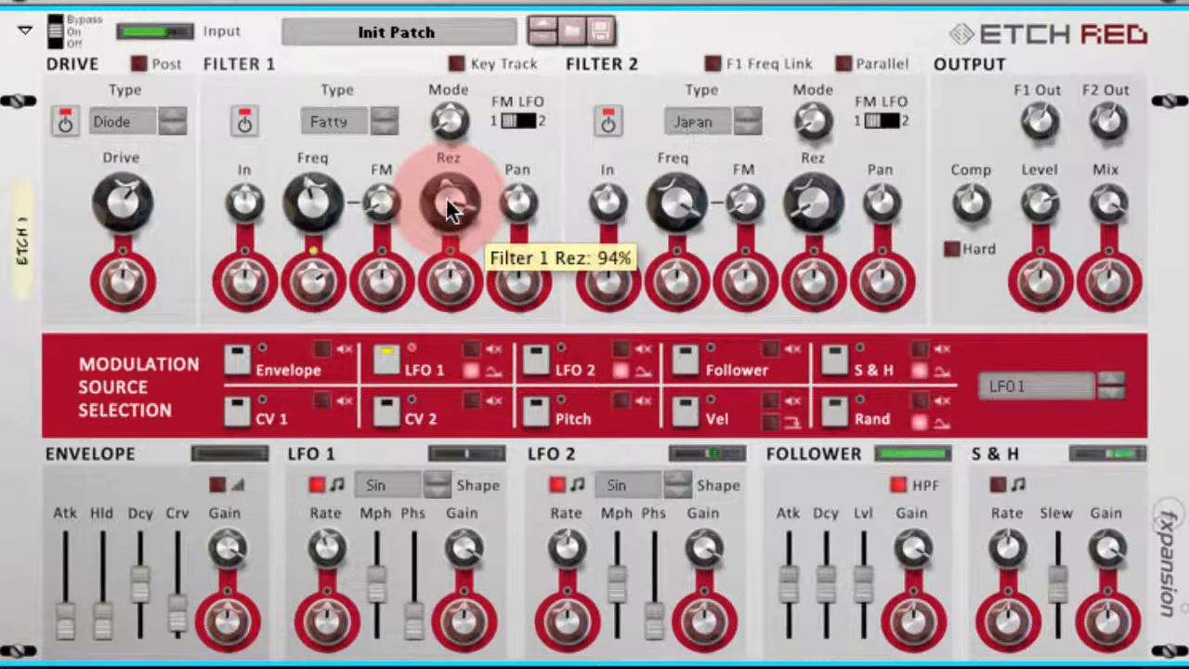
mouse_move(324, 203)
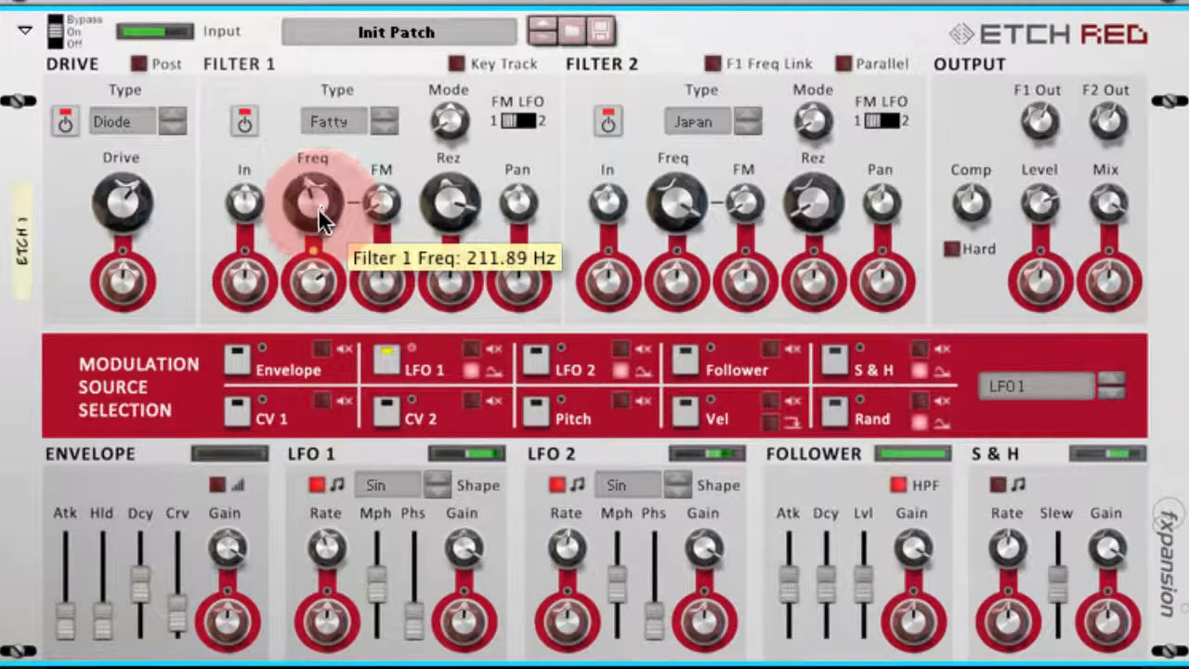
drag(319, 212, 318, 209)
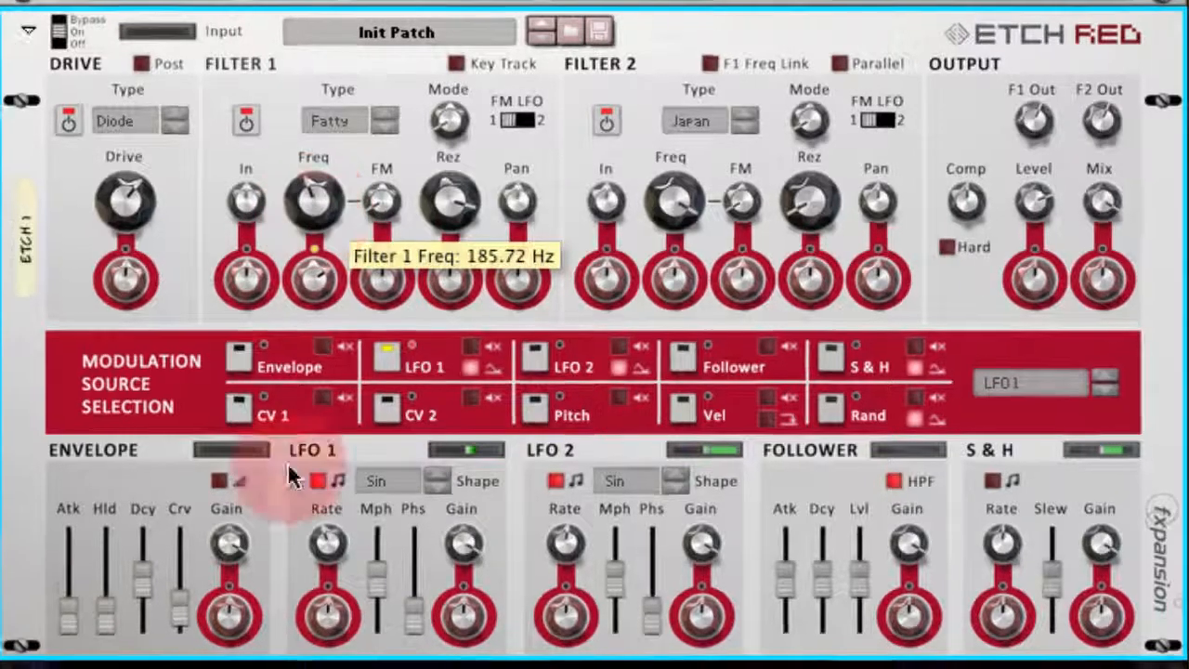
- Add a Matrix pattern sequencer in the empty rack space below Etch Red
right_click(357, 558)
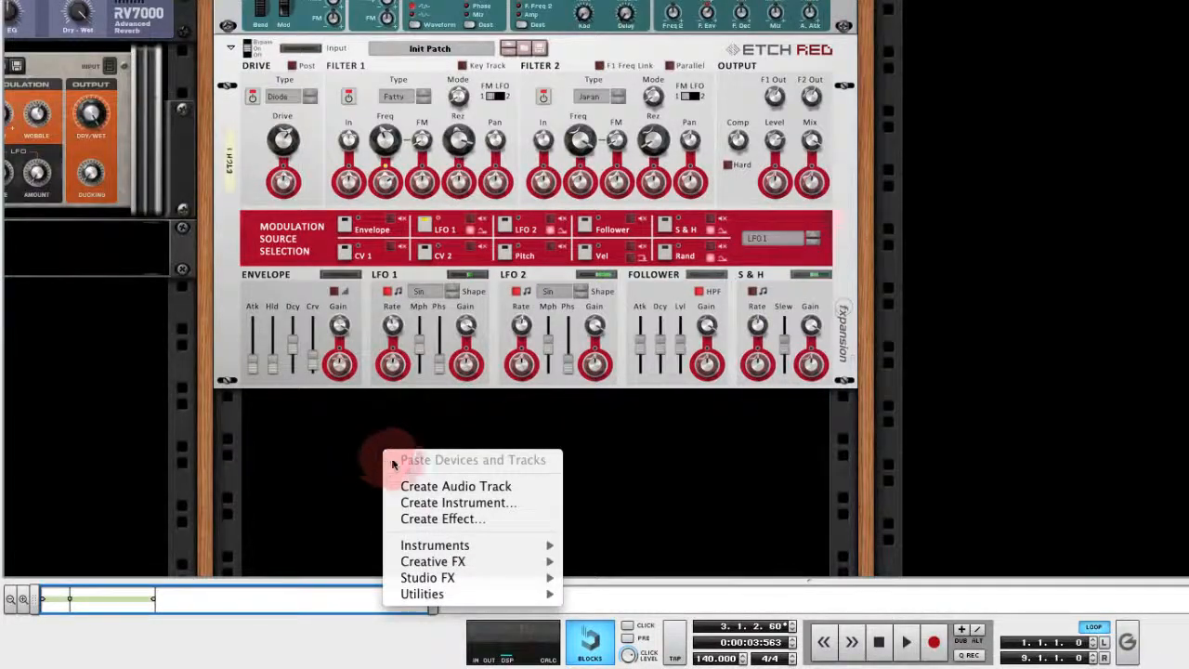
mouse_move(502, 593)
click(642, 508)
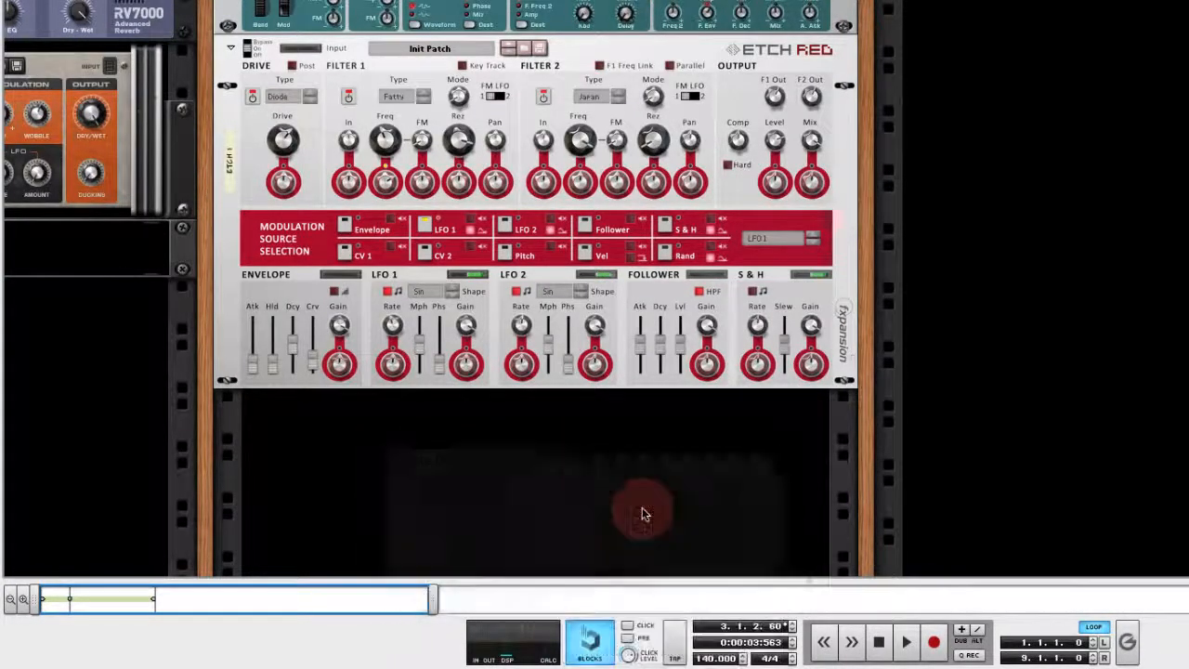
- Disconnect the Matrix's note and gate cables from the SubTractor and route its Curve CV output to Etch Red's CV1 modulation input
key(Tab)
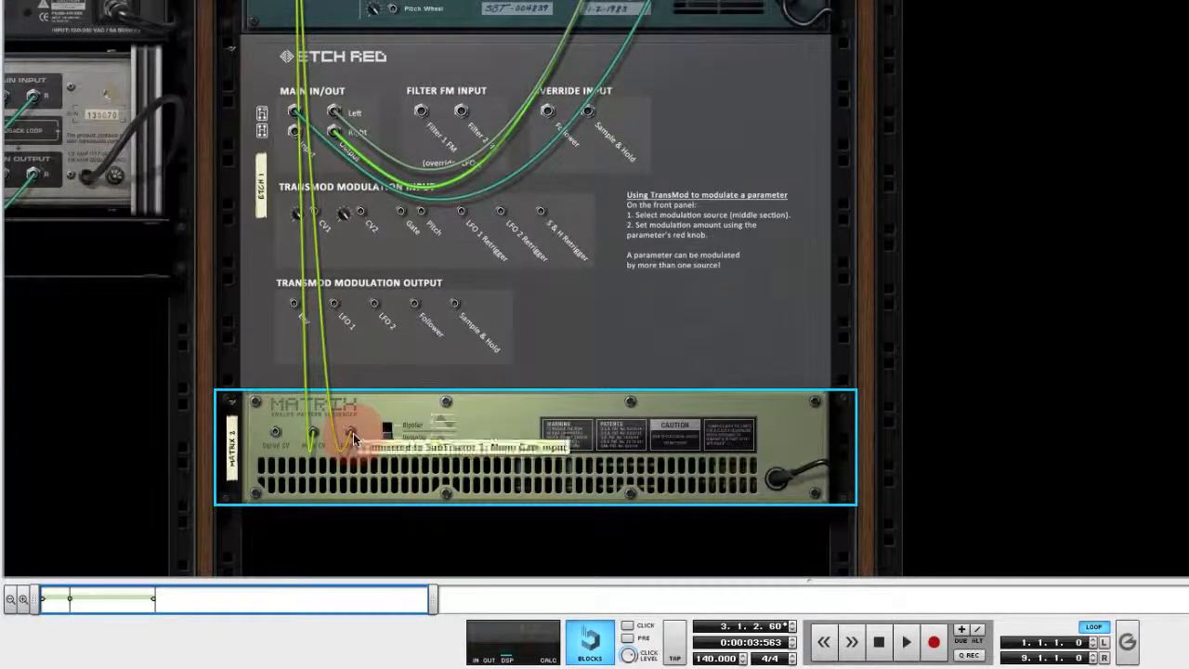
mouse_move(353, 437)
mouse_down()
mouse_move(372, 422)
mouse_move(333, 435)
mouse_up()
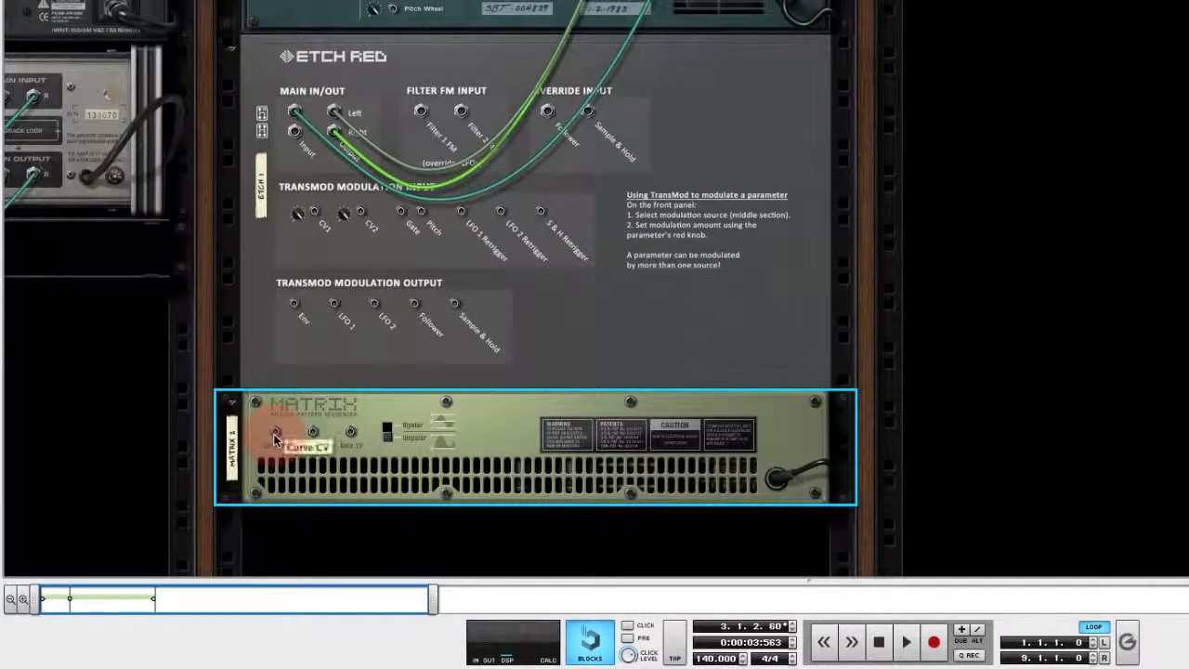
drag(275, 437, 317, 216)
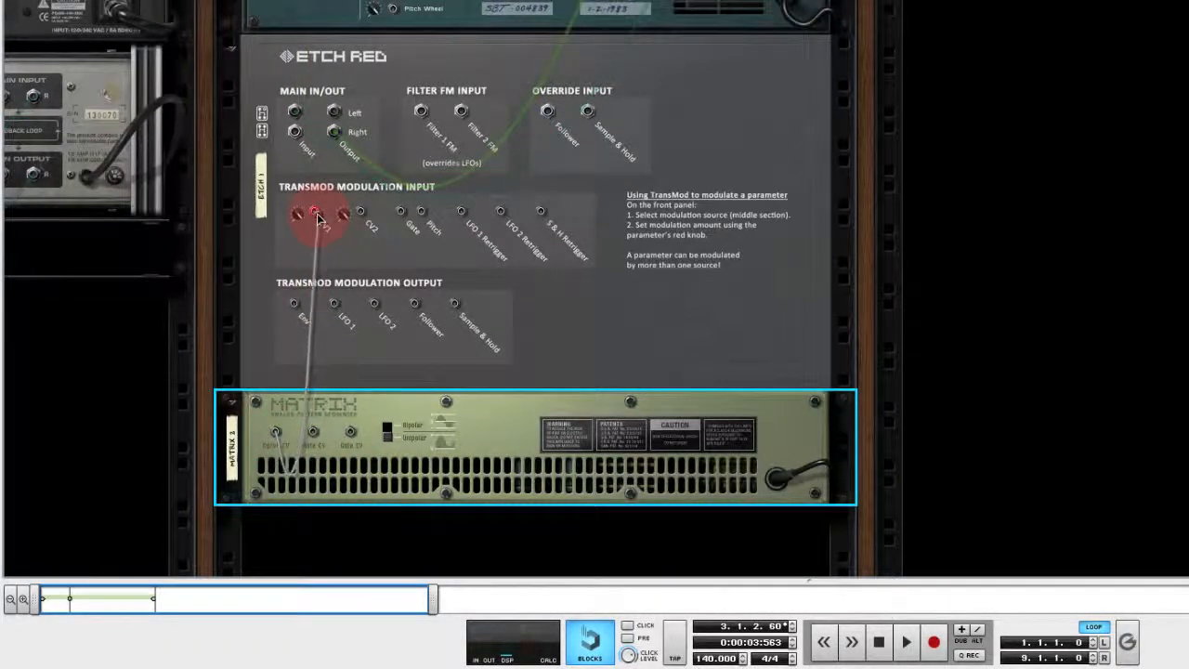
key(Tab)
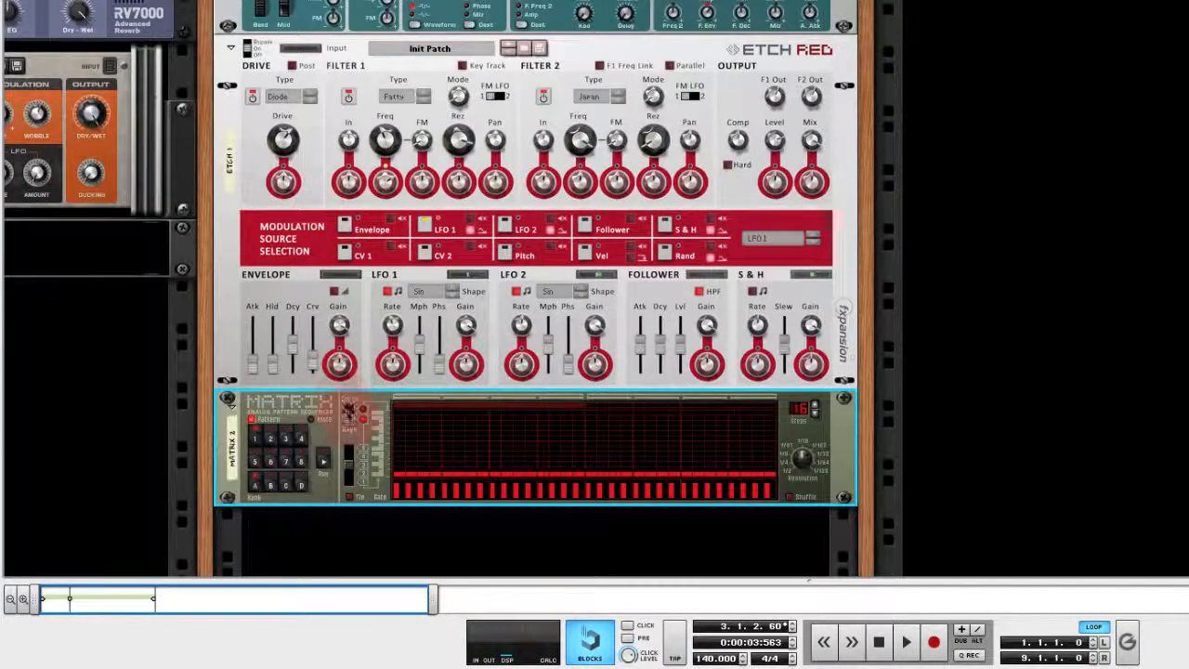
- Show the Matrix's curve, draw varying bars over the first 16 steps and set the pattern length to 8 steps
click(350, 420)
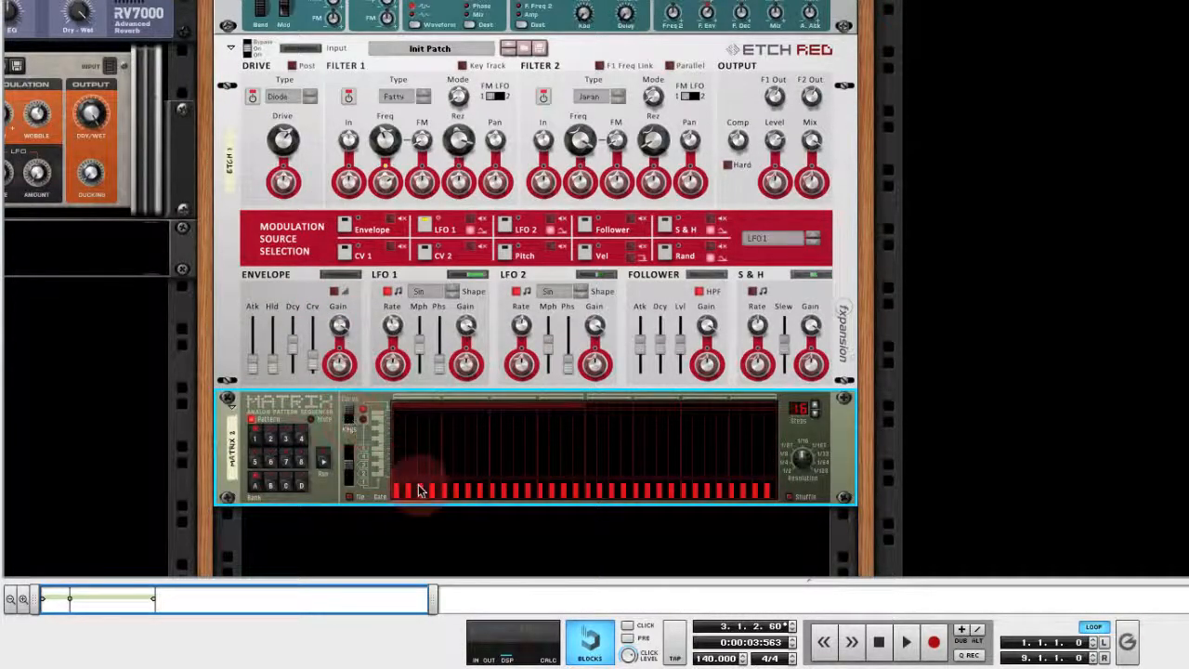
mouse_move(405, 482)
mouse_down()
mouse_move(400, 467)
mouse_move(485, 469)
mouse_move(532, 443)
mouse_move(578, 469)
mouse_up()
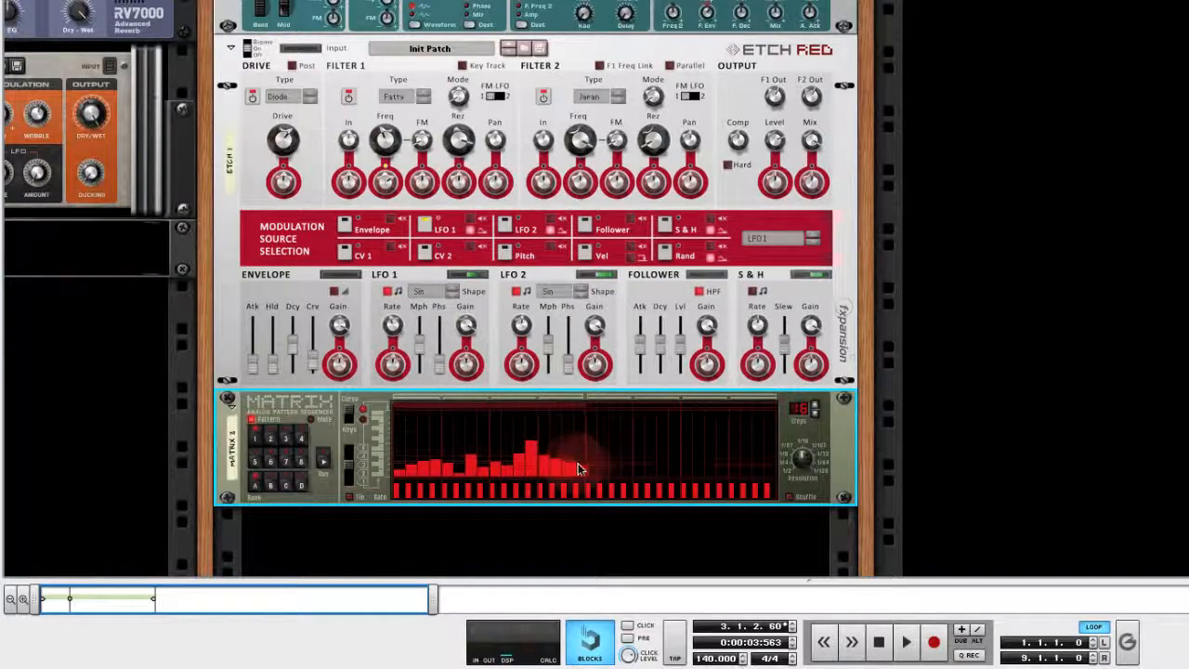
click(815, 416)
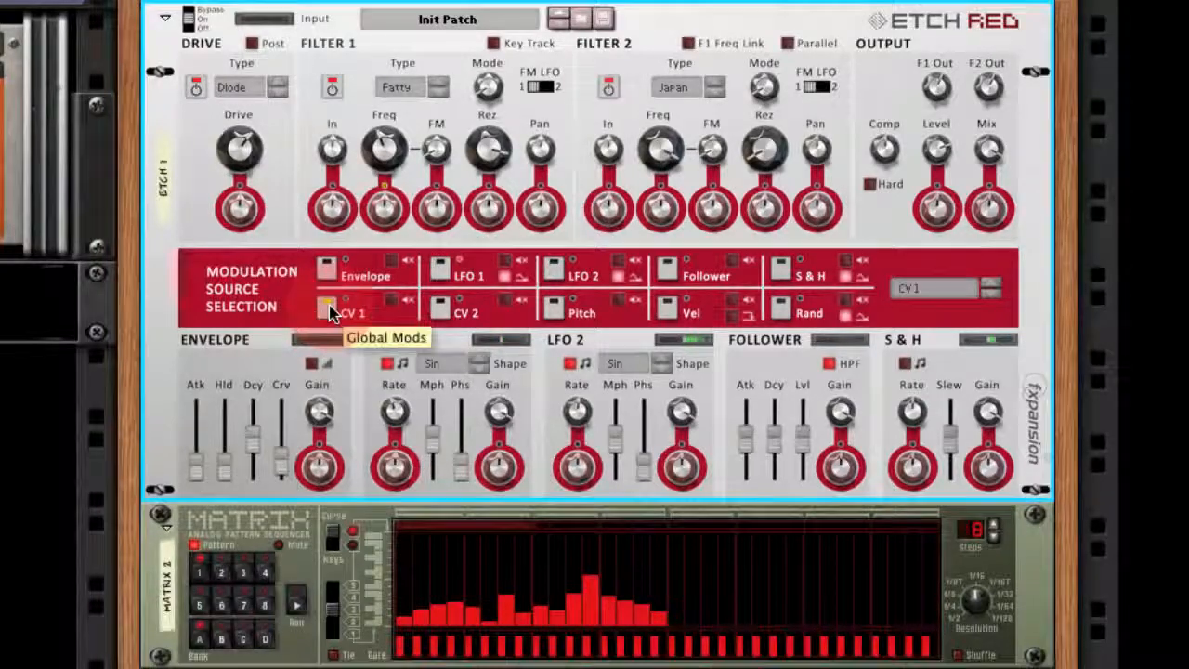
- Check the Matrix curve's connection to Etch Red's CV1 input and set CV 1 to modulate the LFO 1 Rate by 100%
key(Tab)
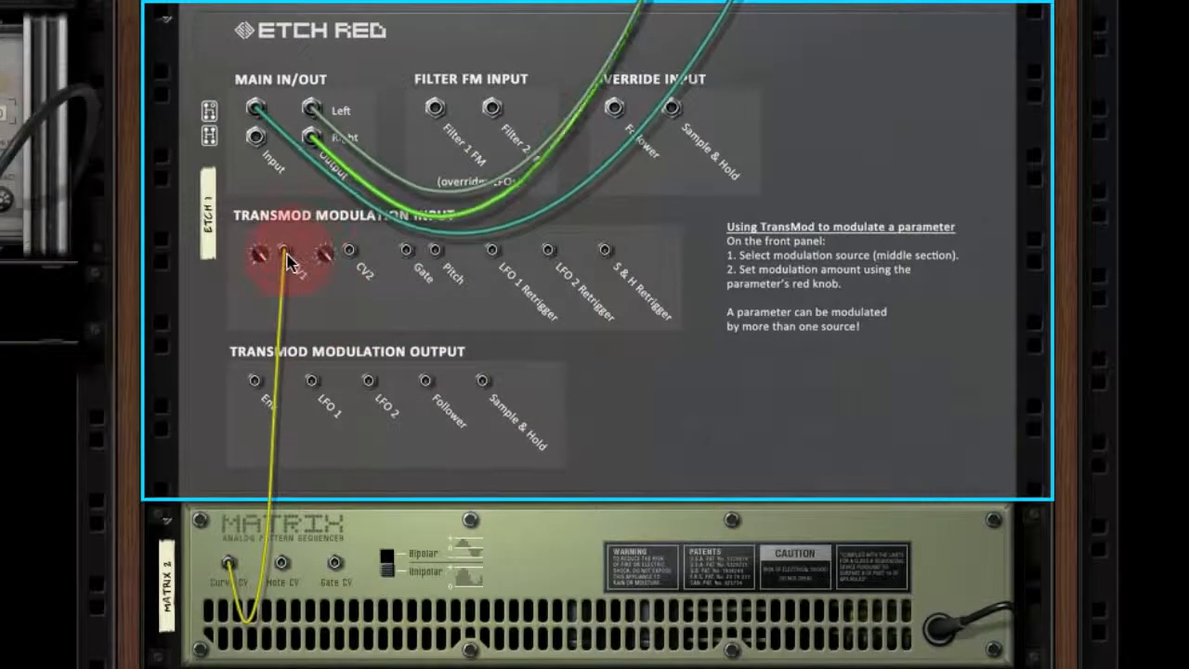
key(Tab)
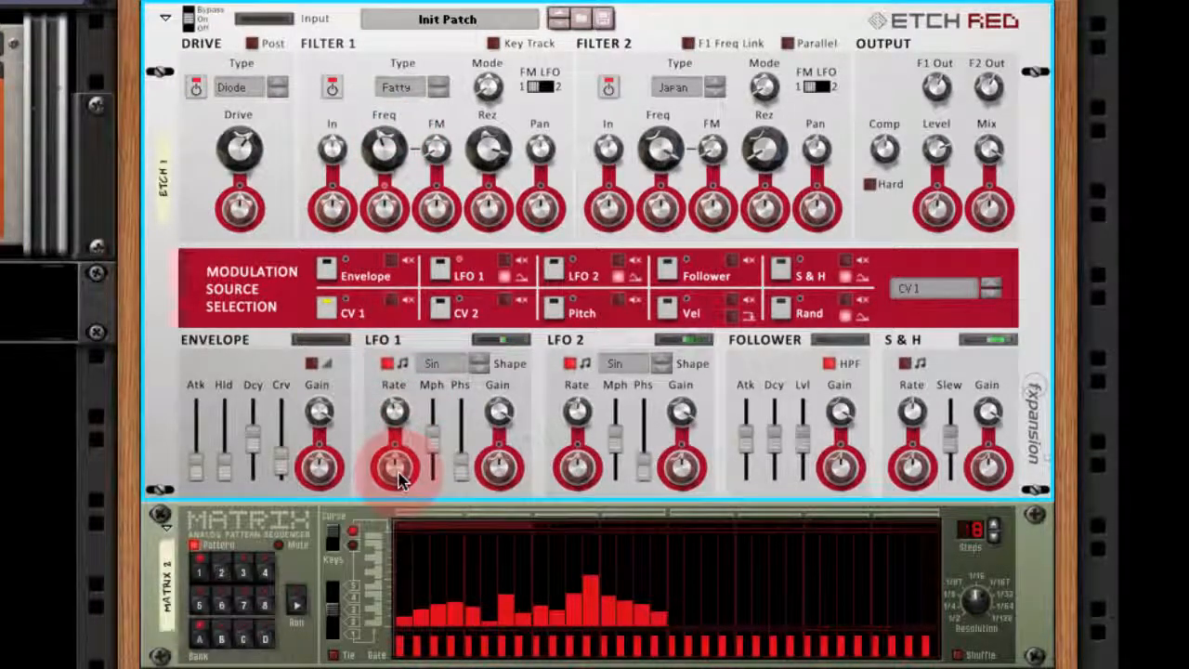
drag(398, 473, 397, 381)
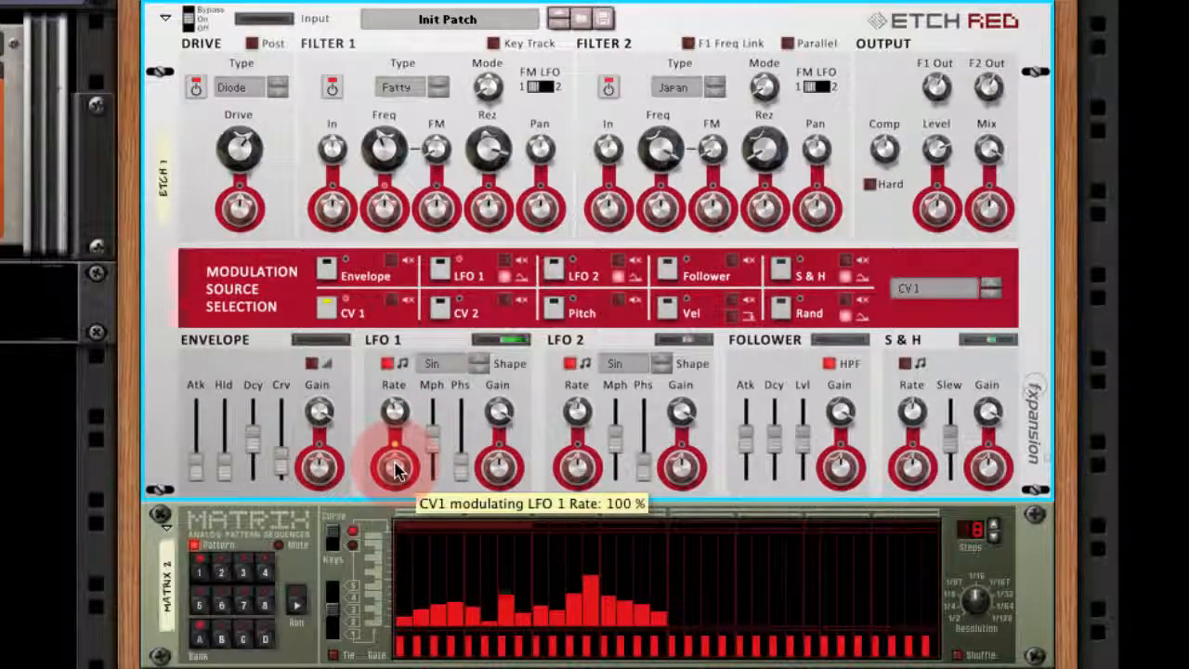
- Play the track and lower the Matrix's step resolution, first to 1/8 and further to a slower setting
key(space)
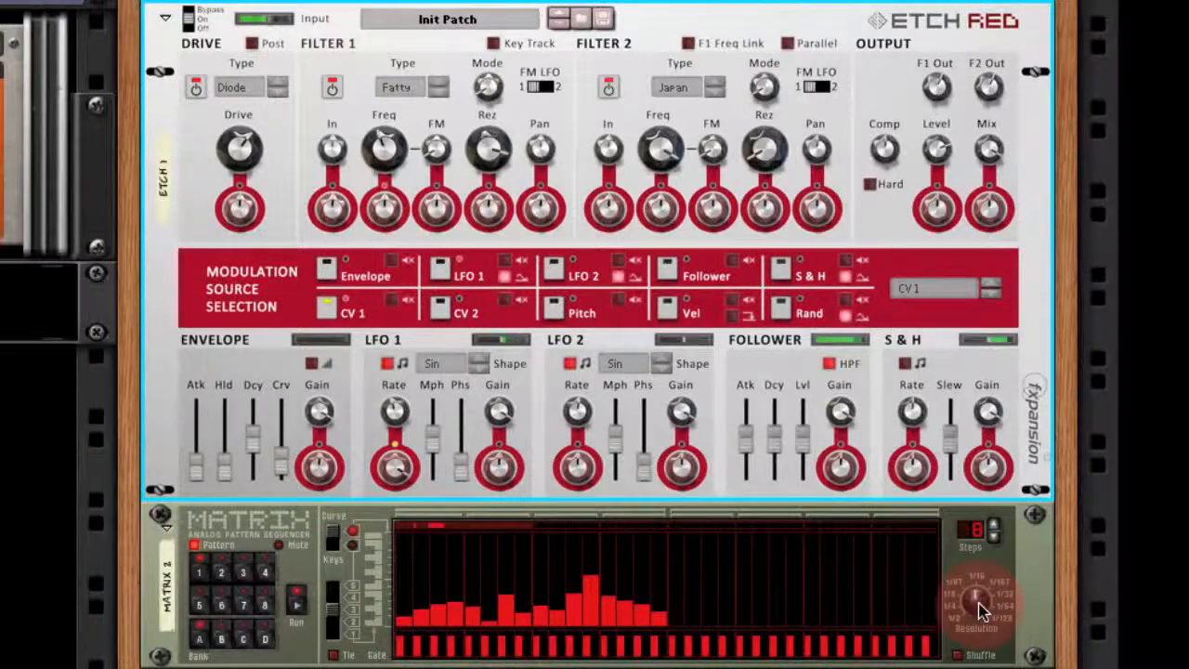
drag(980, 609, 981, 625)
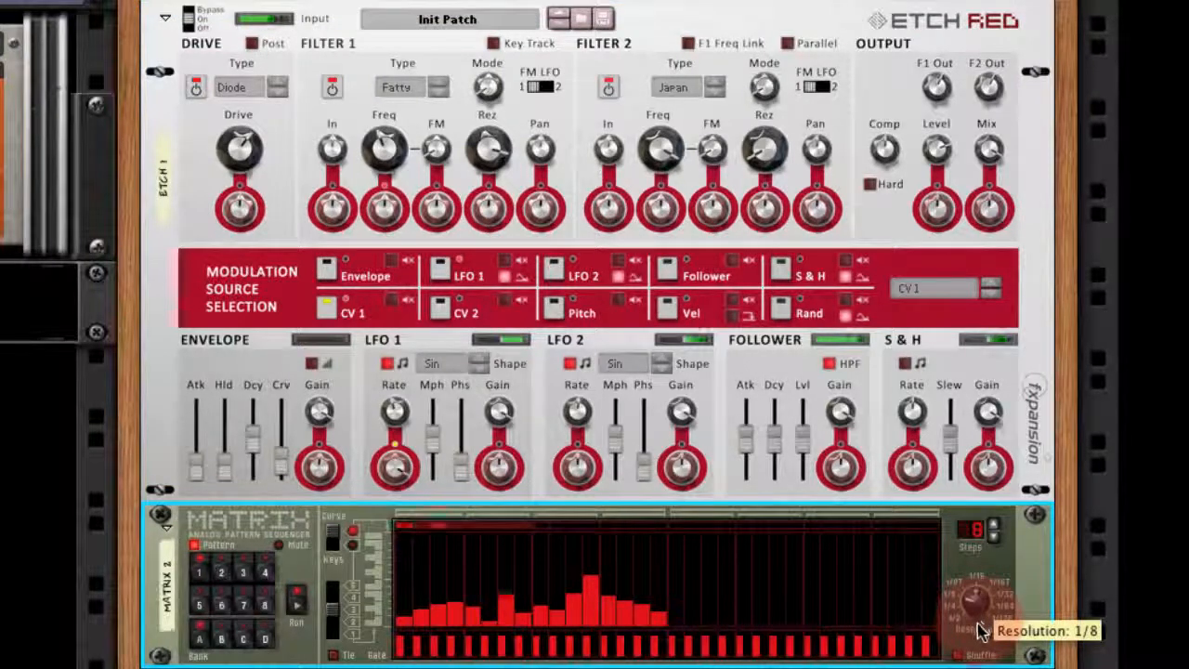
drag(979, 625, 976, 644)
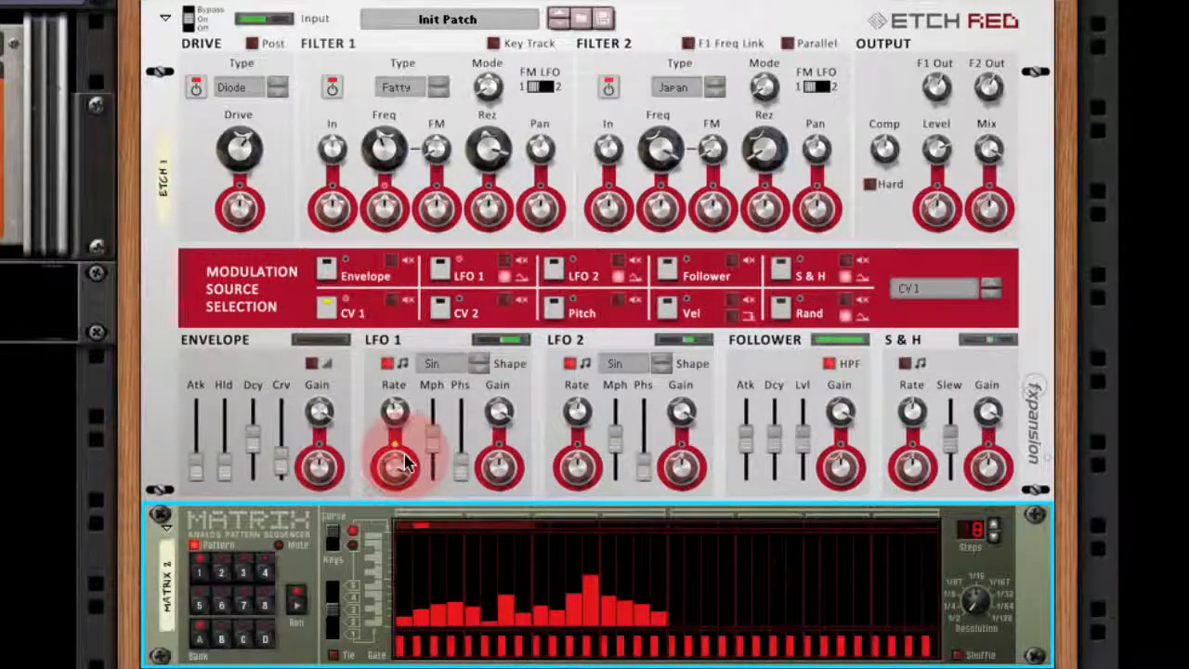
- Raise the bars on steps 4 and 8 of the Matrix curve
click(457, 575)
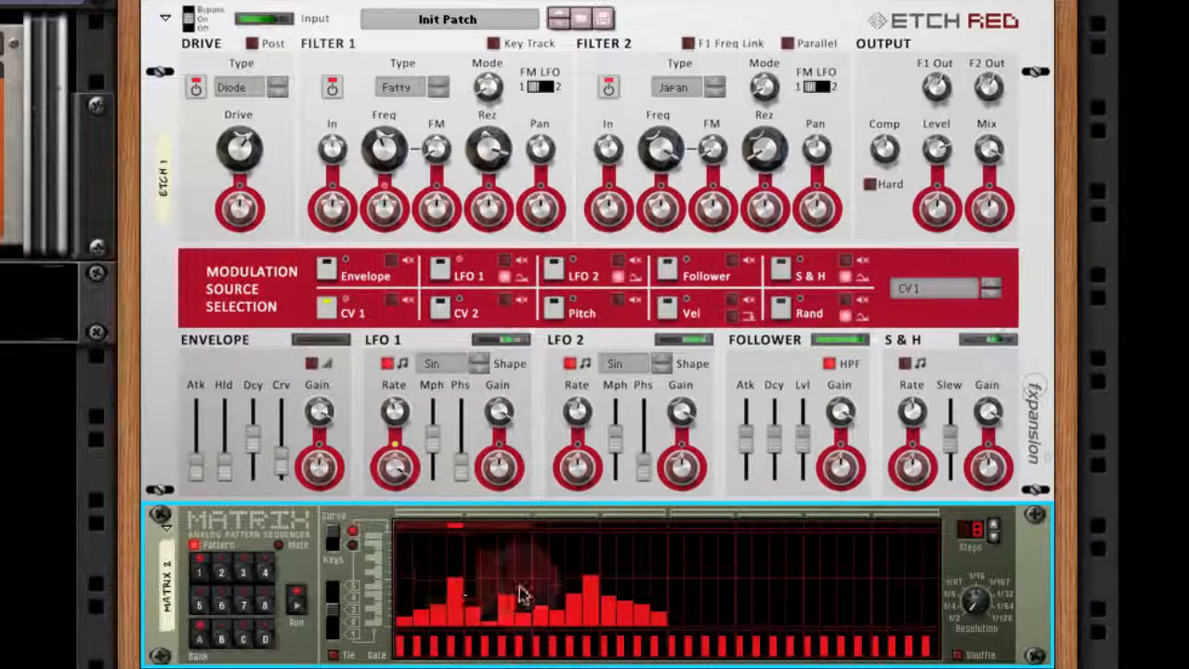
click(454, 590)
drag(524, 598, 523, 586)
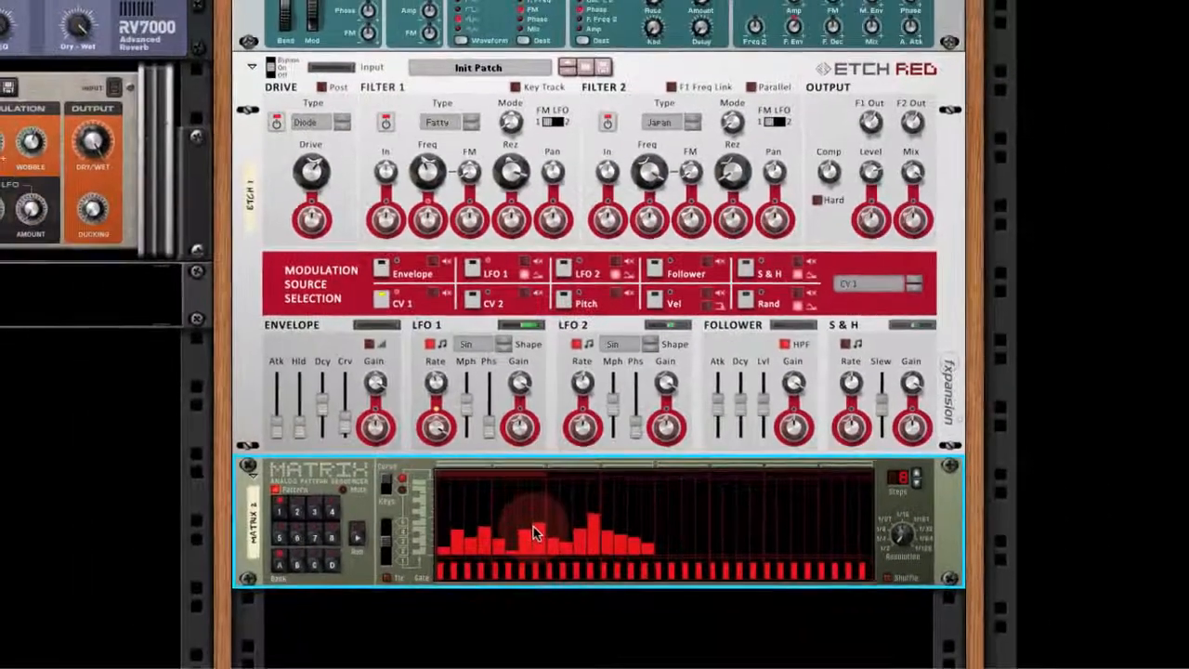
- Add a second Matrix pattern sequencer below the first, as an 8-step pattern with a gate only on step 1
right_click(487, 617)
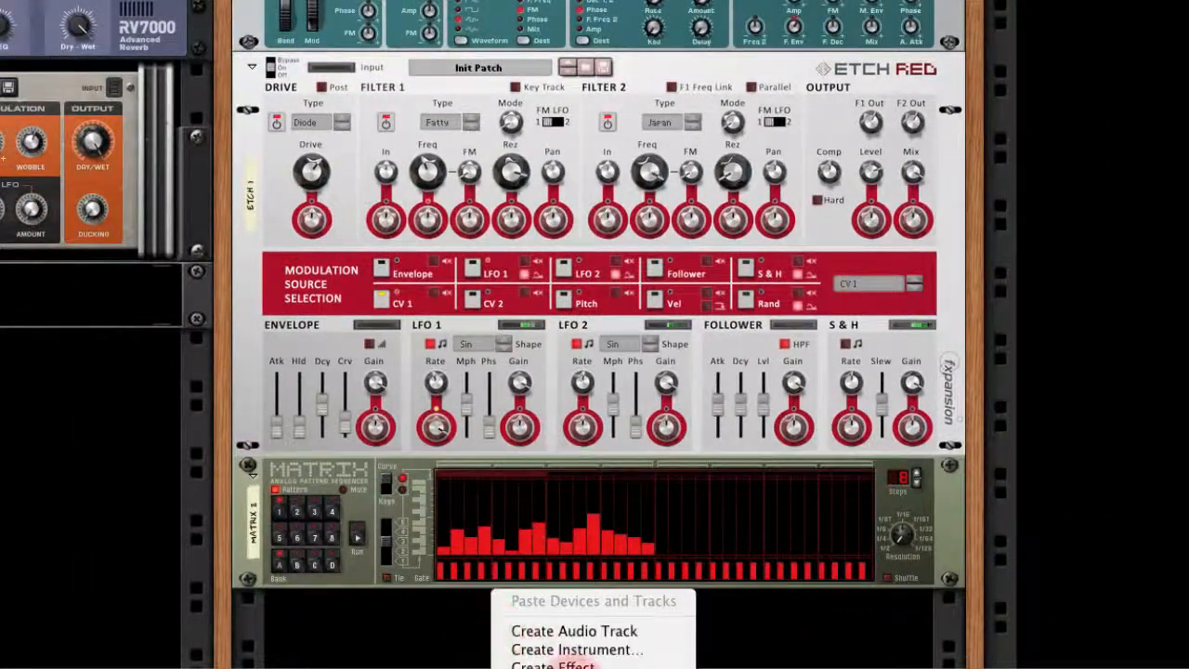
mouse_move(590, 653)
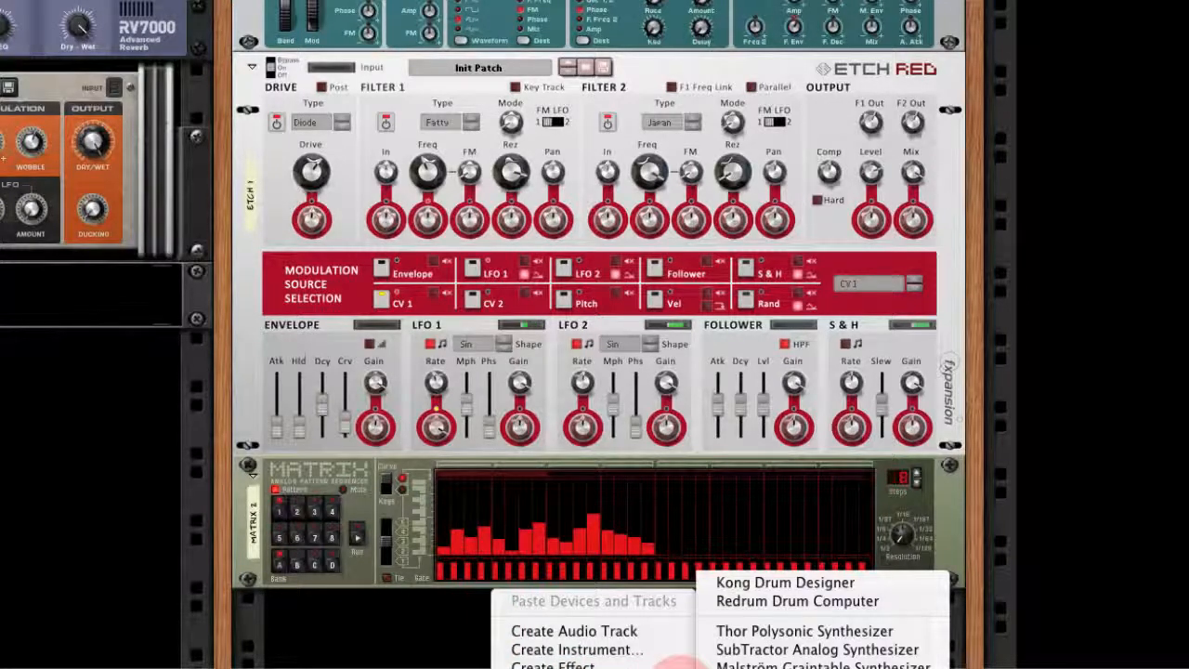
mouse_move(651, 668)
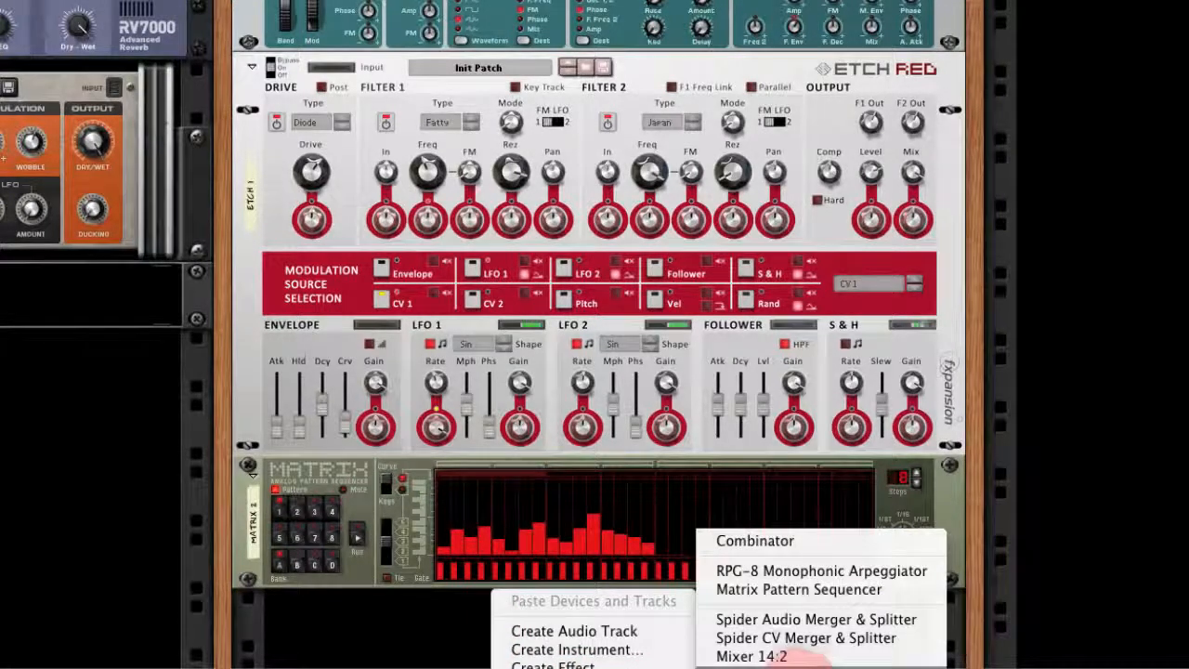
click(802, 591)
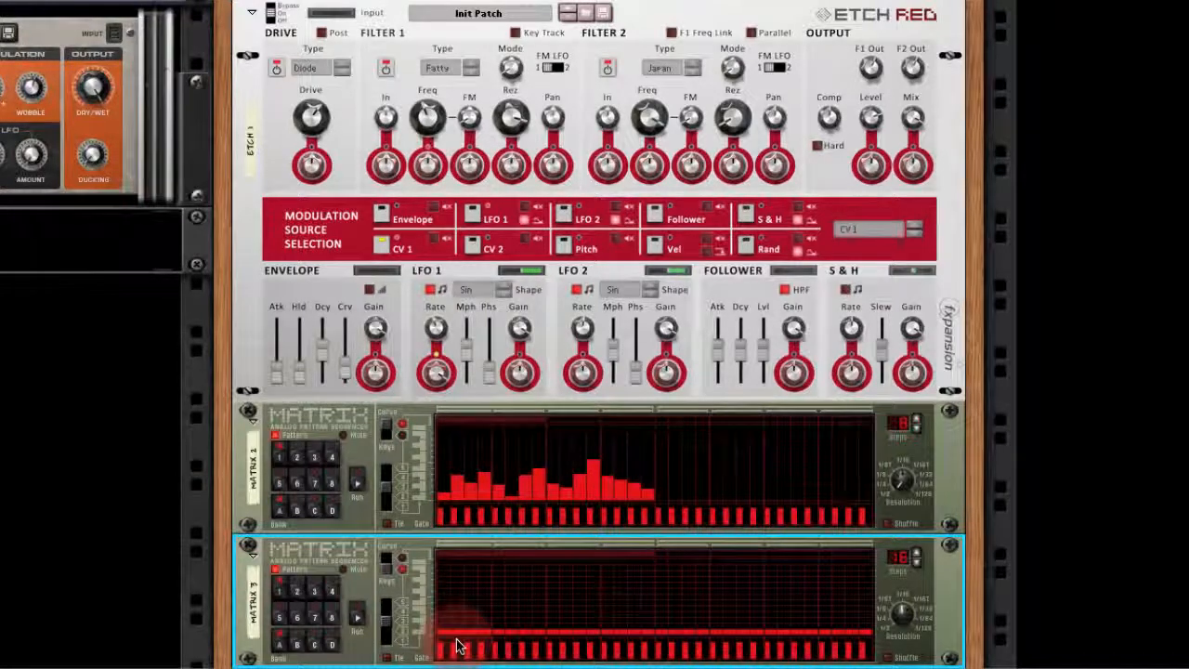
drag(455, 665, 664, 662)
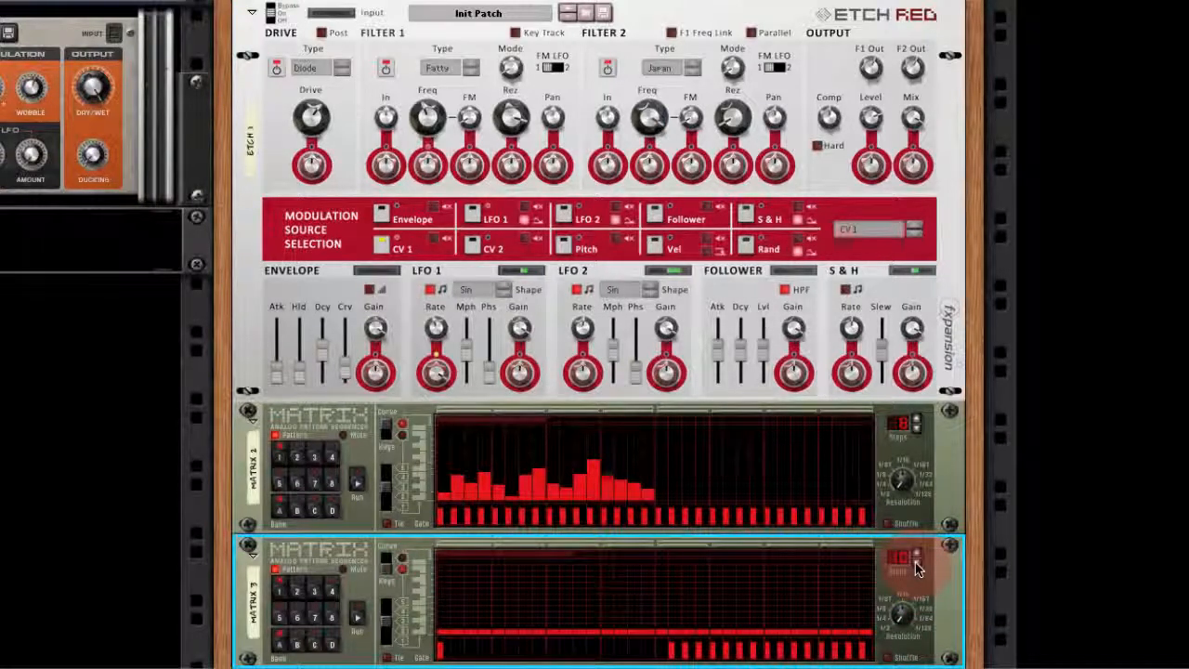
- Disconnect the second Matrix's automatic note and gate cables and route its Gate CV output to Etch Red's LFO 1 Retrigger input
key(Tab)
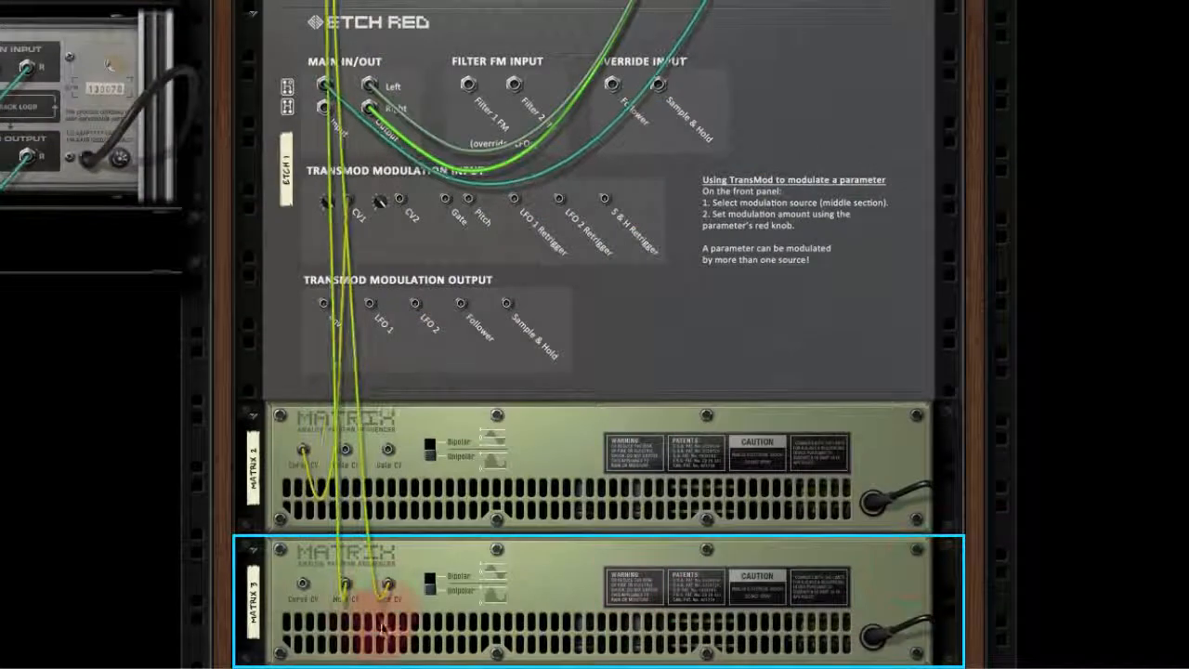
drag(391, 585, 416, 573)
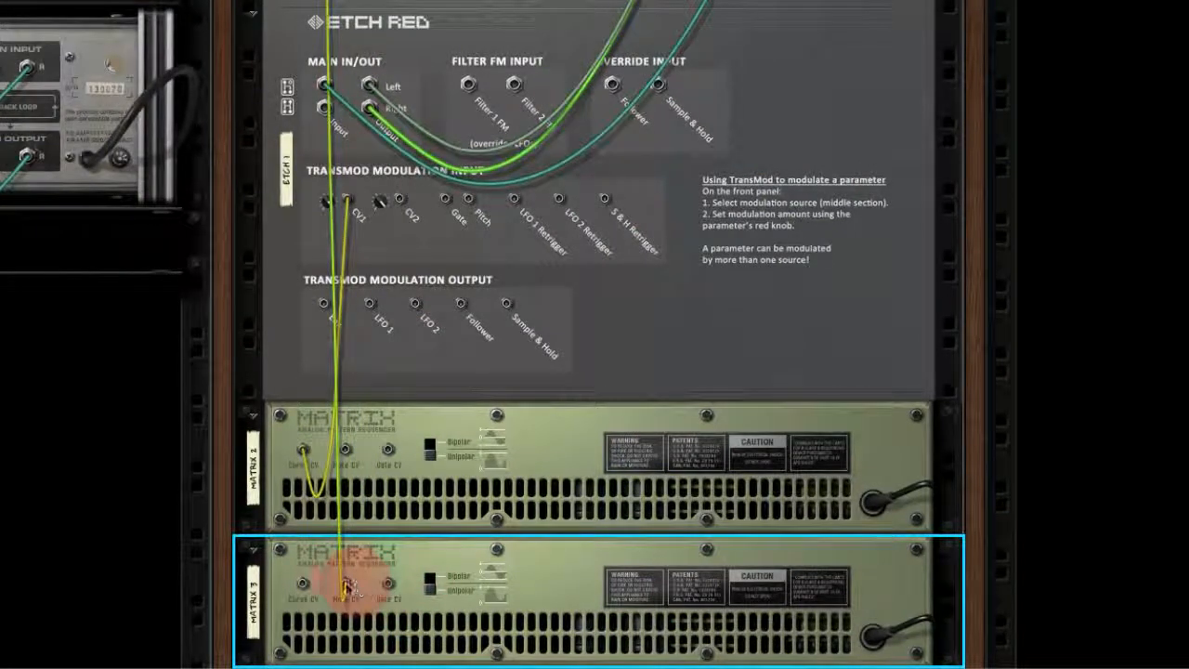
drag(347, 586, 517, 202)
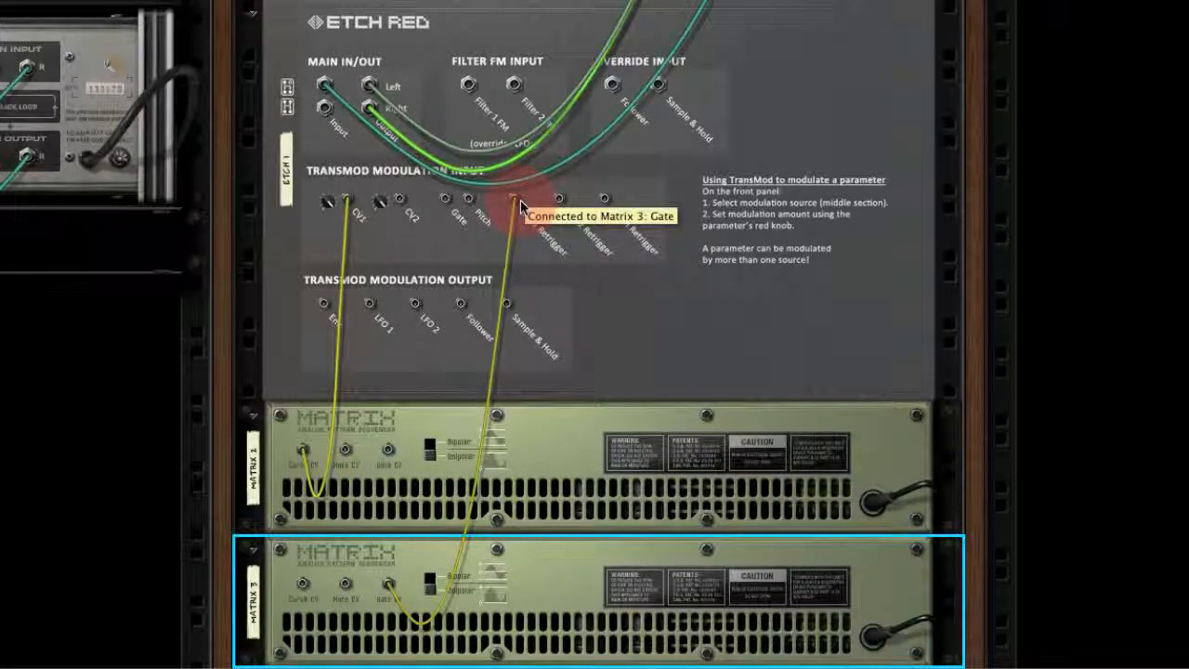
key(Tab)
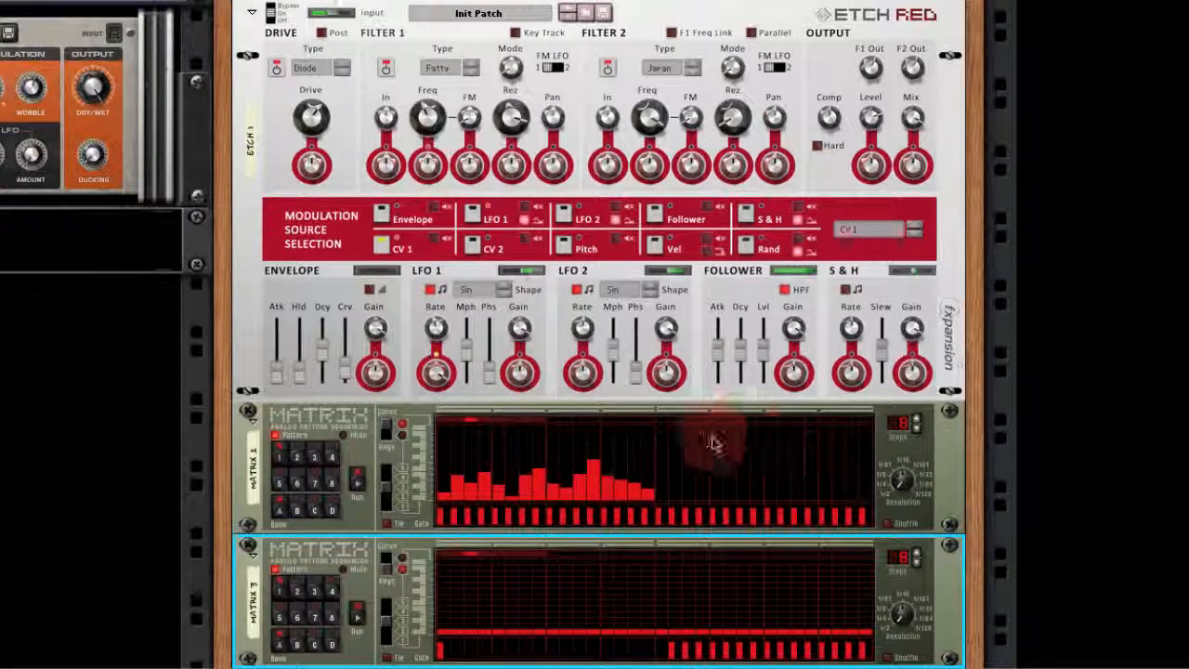
- Raise step 6 of the first Matrix's curve and fine-tune Etch Red's Filter 1 frequency and resonance, Drive and filter output knobs
click(514, 489)
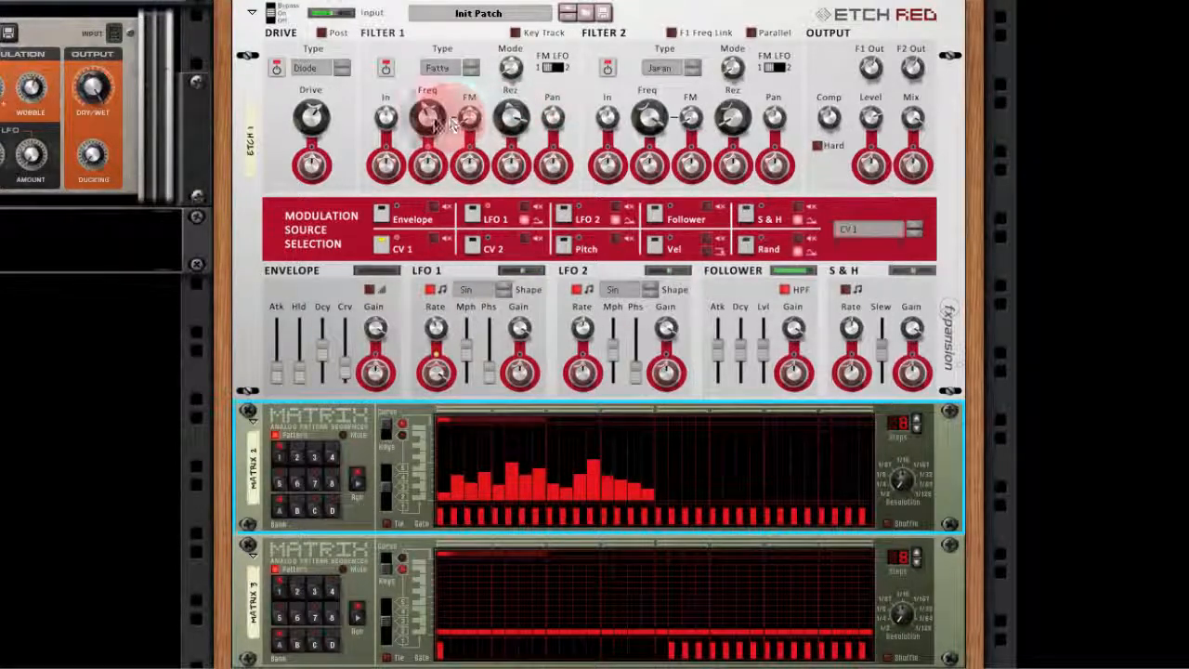
drag(427, 128, 428, 128)
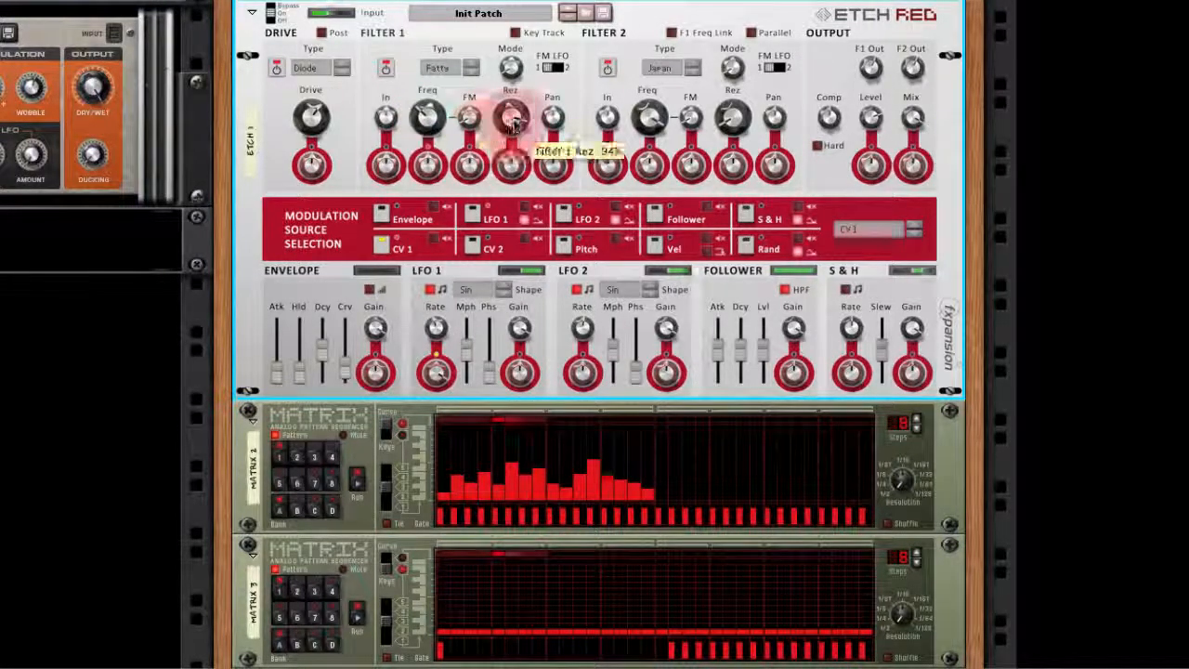
drag(514, 122, 515, 116)
drag(313, 121, 313, 123)
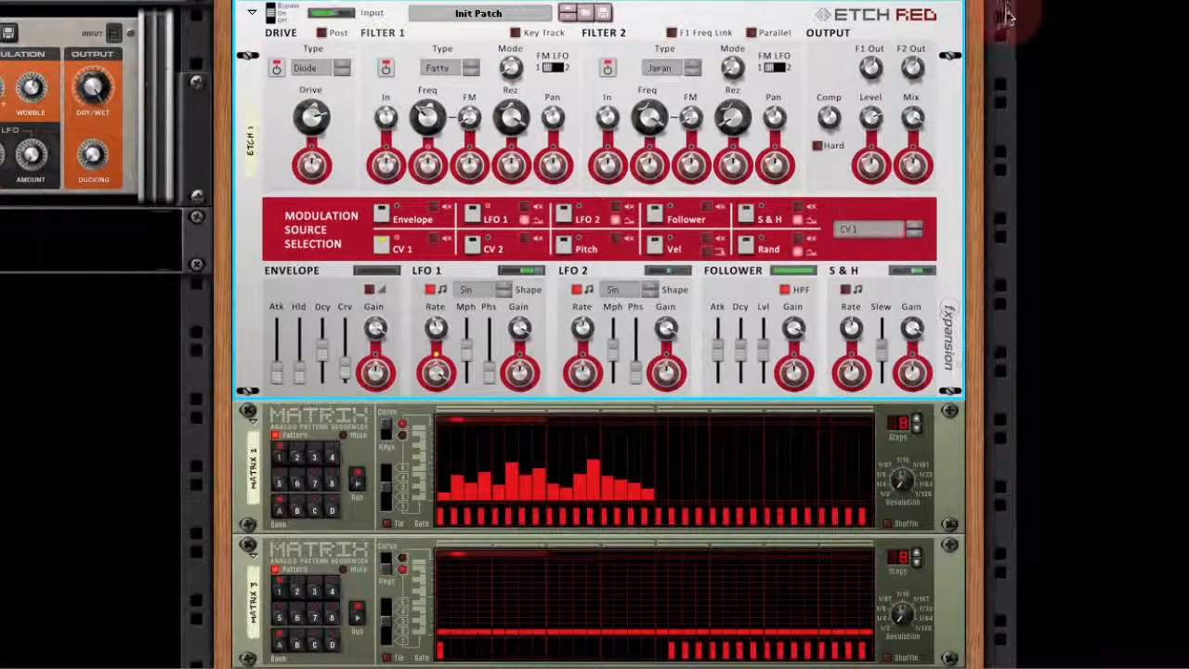
click(912, 67)
drag(871, 67, 872, 76)
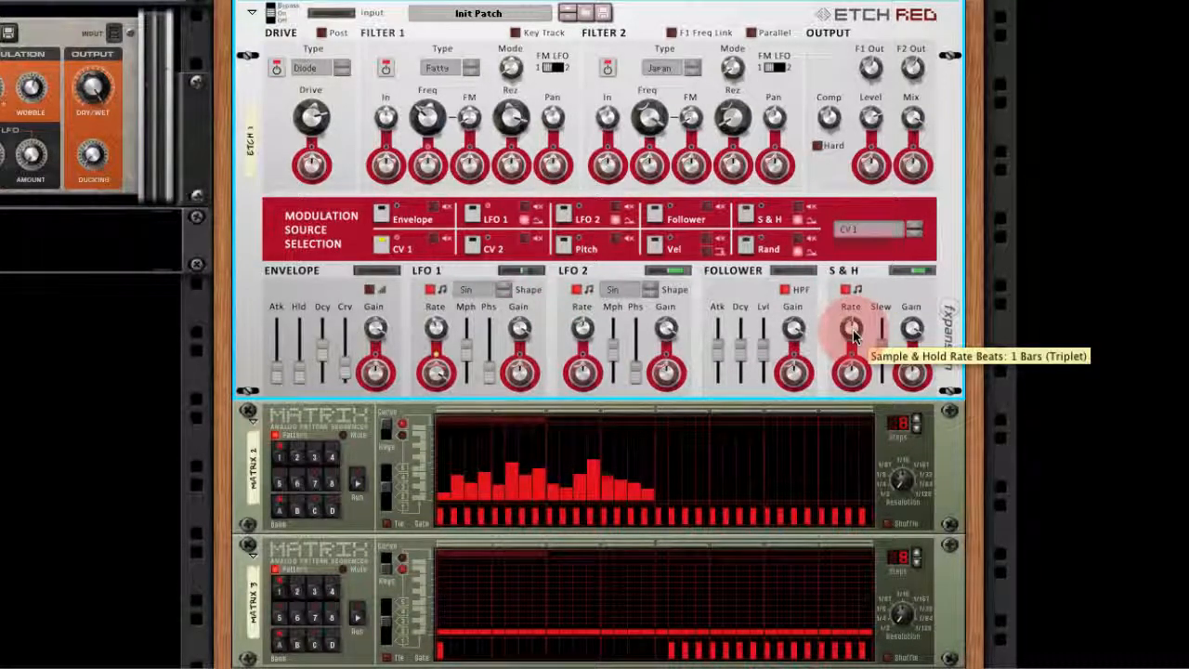
- Adjust the Sample & Hold rate with 0% slew and route its modulation output to the SubTractor's FM Amount input at a depth of 10
drag(854, 331, 875, 369)
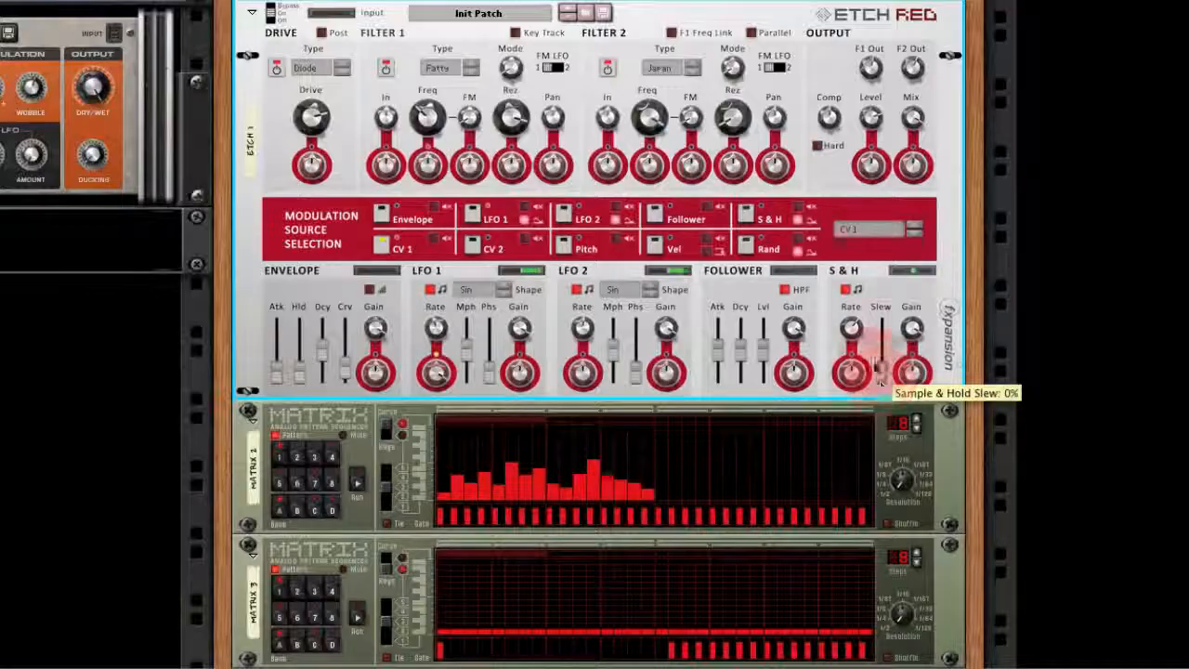
key(Tab)
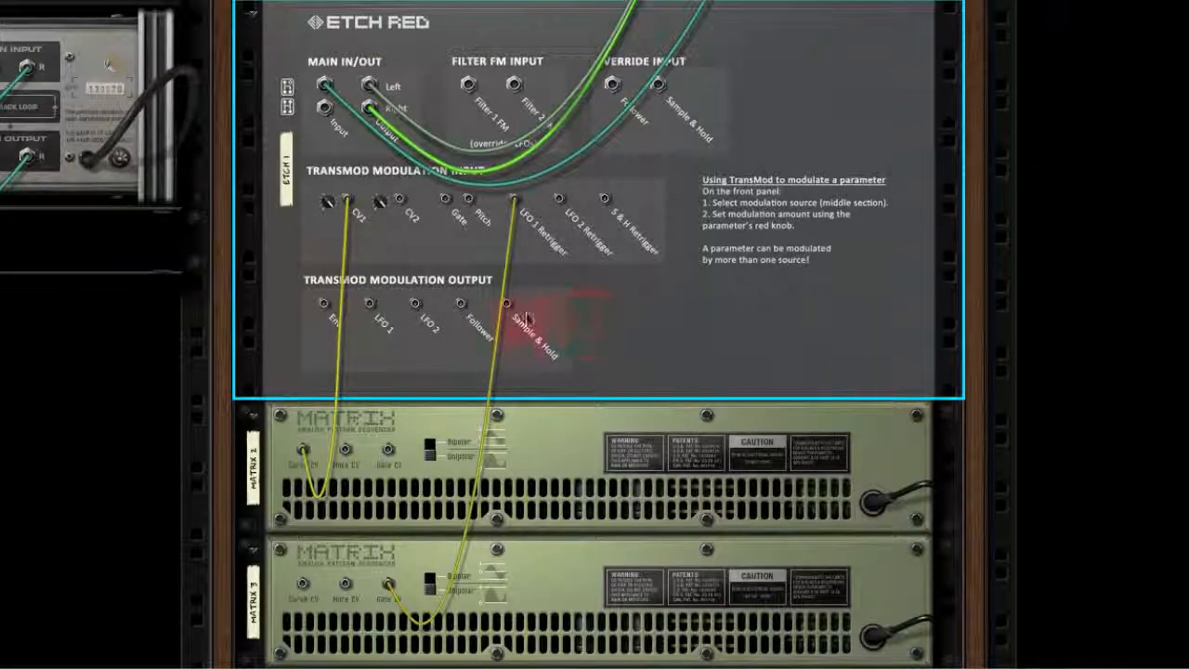
drag(509, 312, 416, 102)
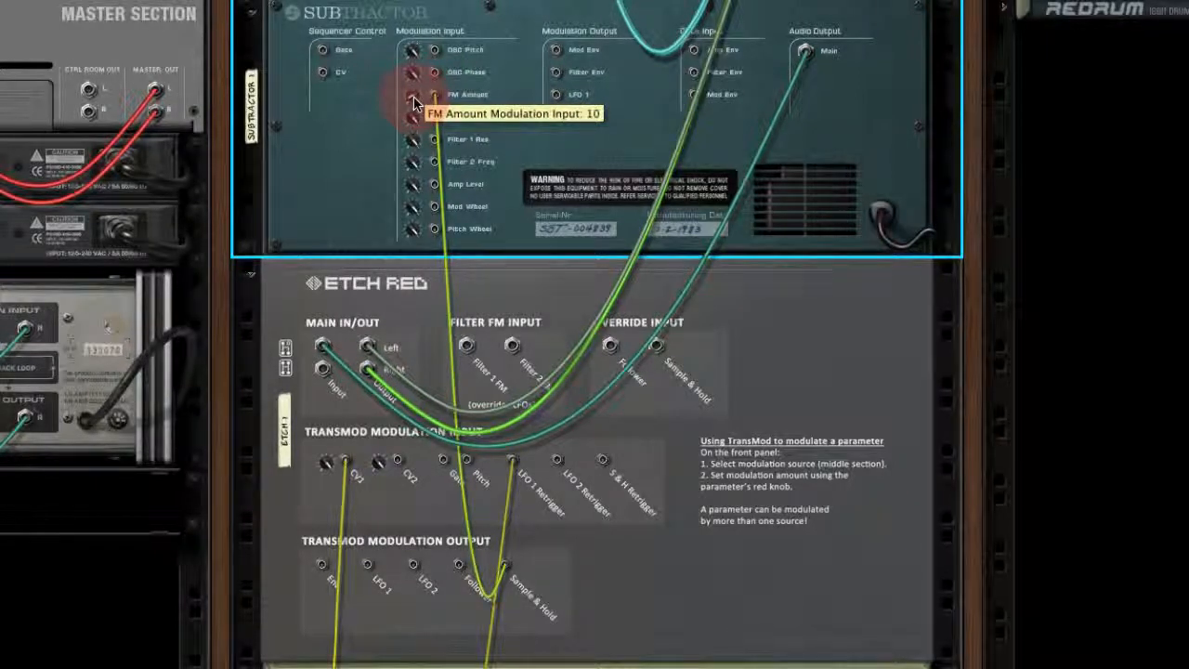
key(Tab)
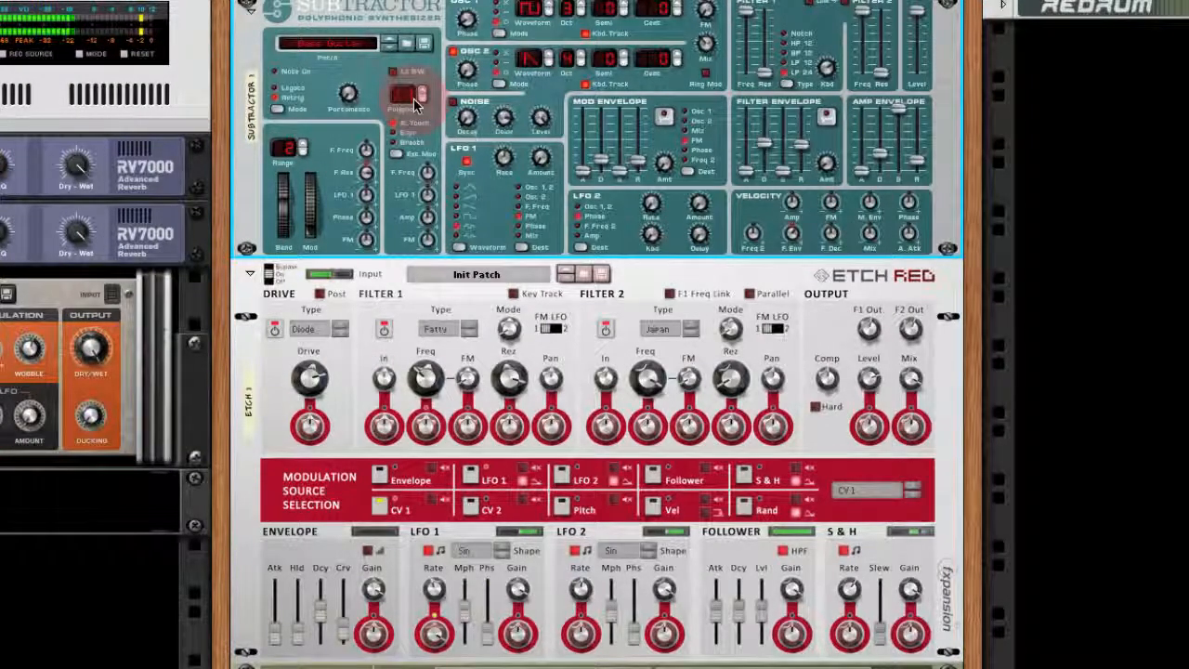
- Try the Sample & Hold Slew at 47% and lower it to 9%
click(881, 628)
drag(883, 629, 885, 618)
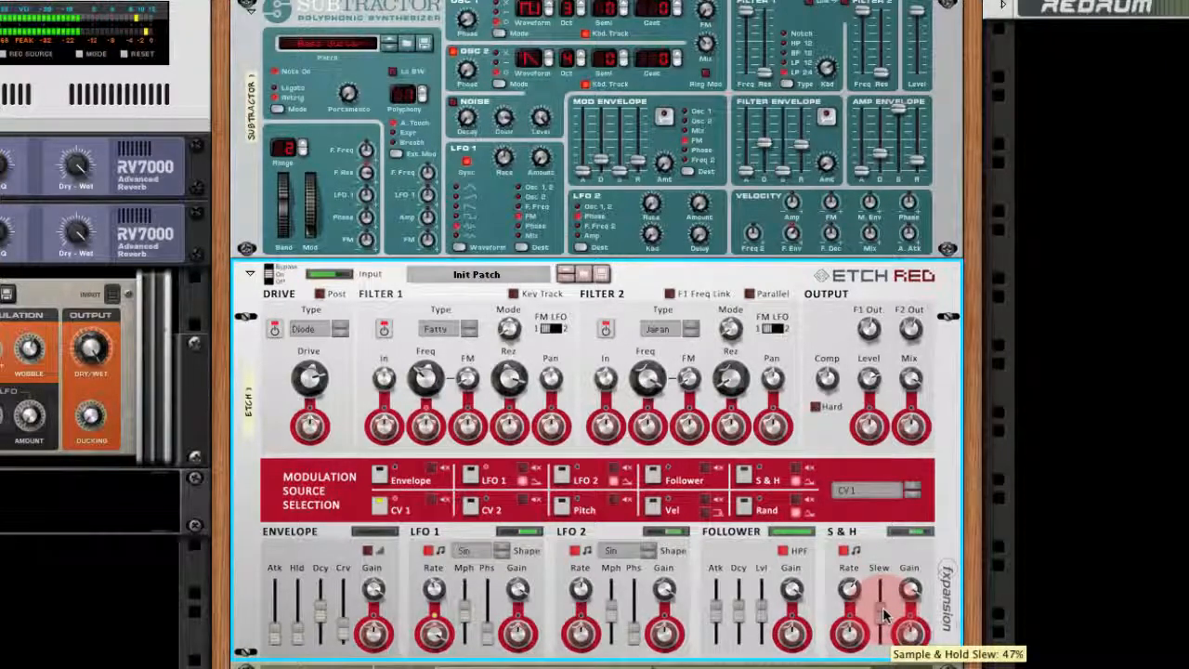
drag(885, 616, 883, 636)
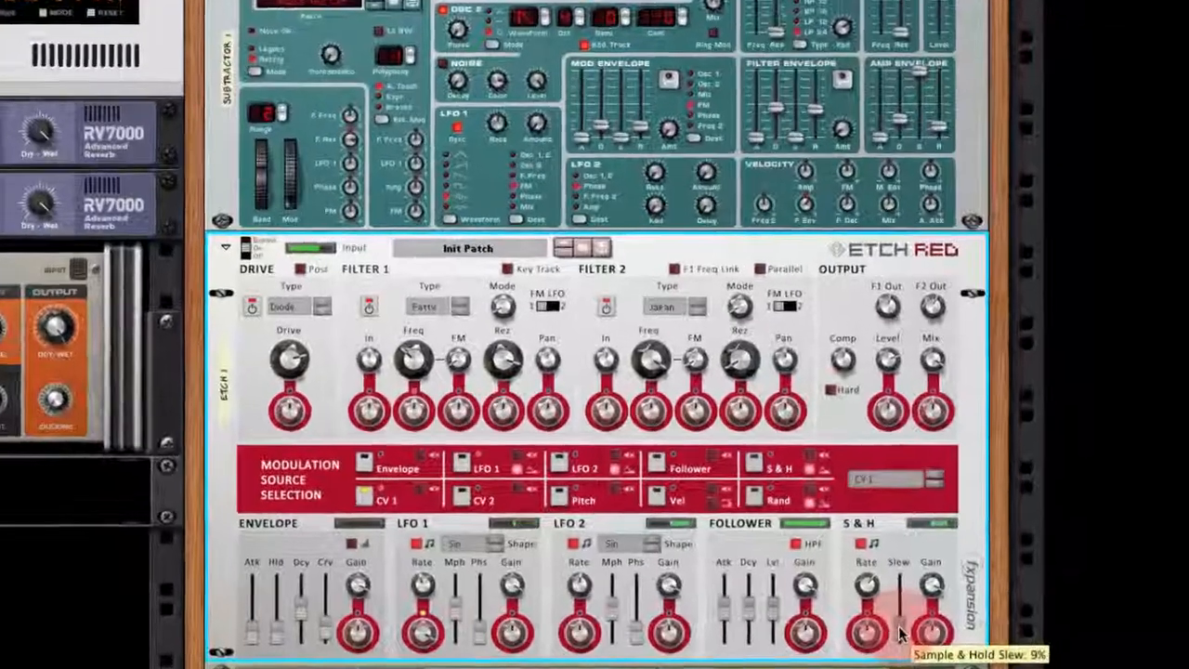